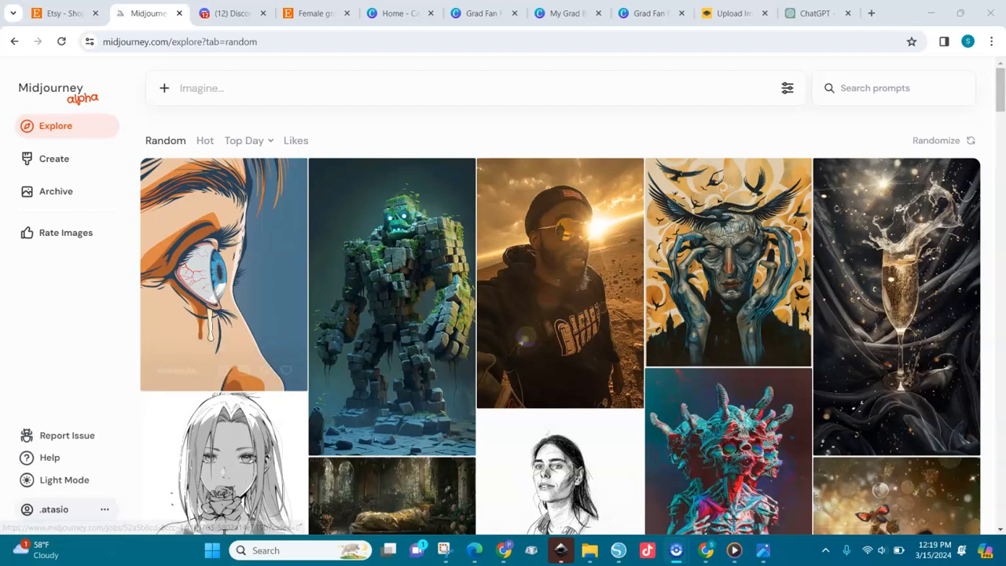
Search the community prompts for "shirt mockup"
left_click(243, 88)
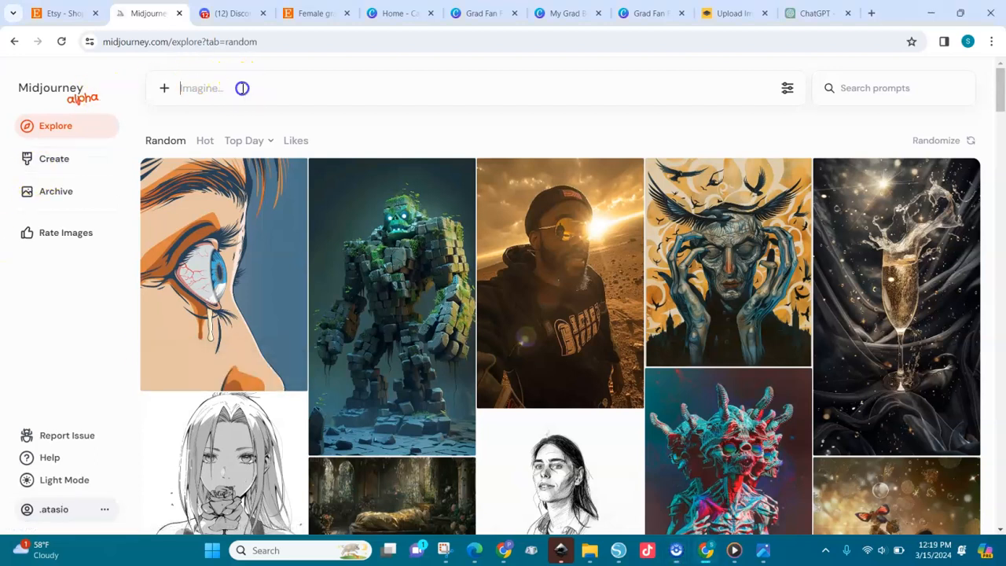
left_click(863, 86)
type("shirt m")
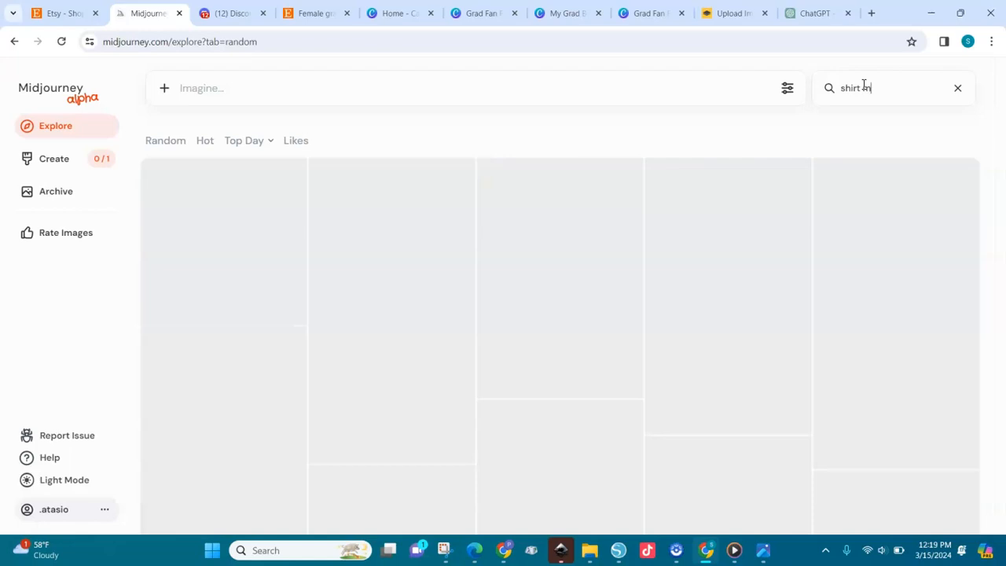
type("ockup")
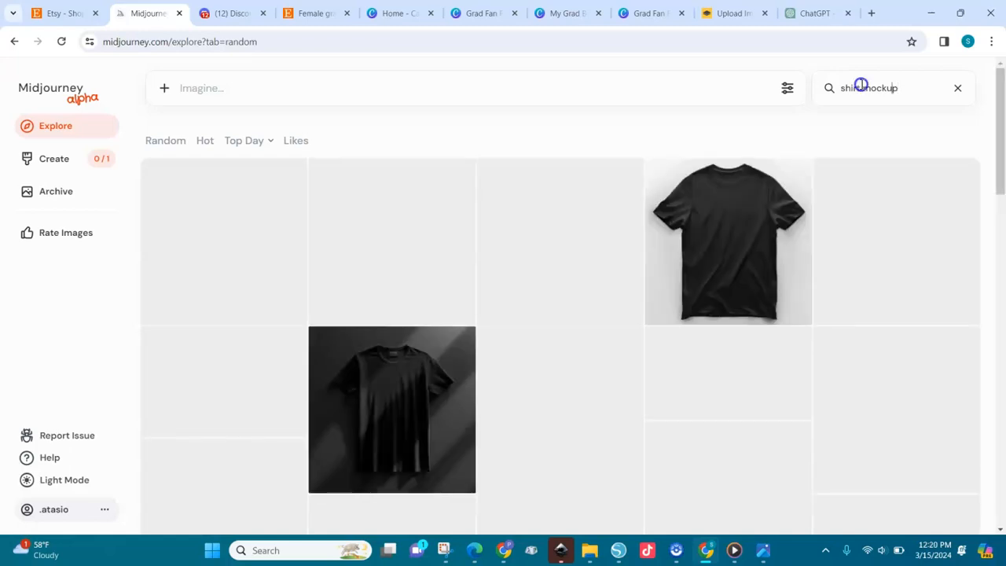
double_click(855, 87)
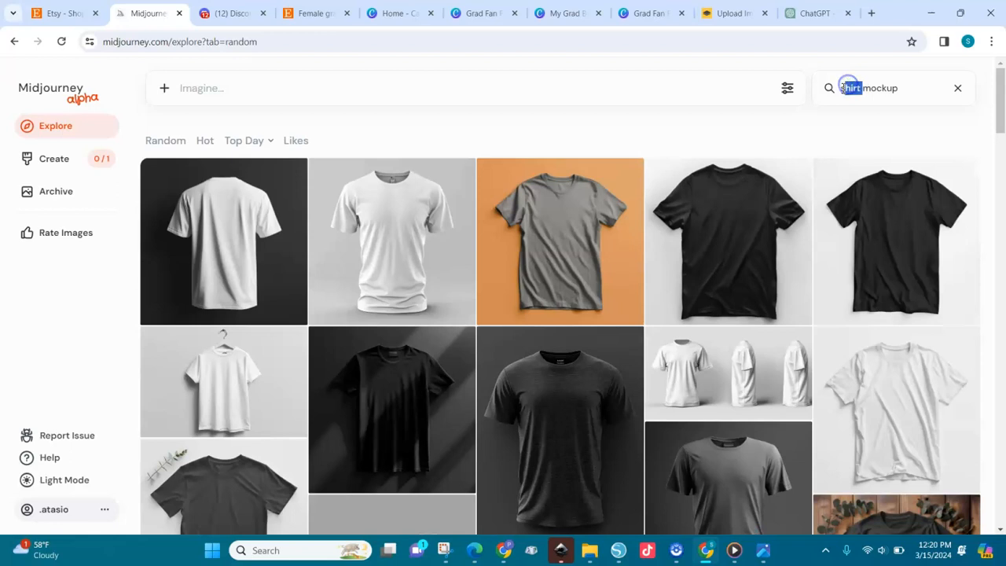
left_click(947, 131)
Open the mockup image of a white T-shirt with blue jeans and a shoe on a wooden background
left_click_drag(999, 120, 1002, 276)
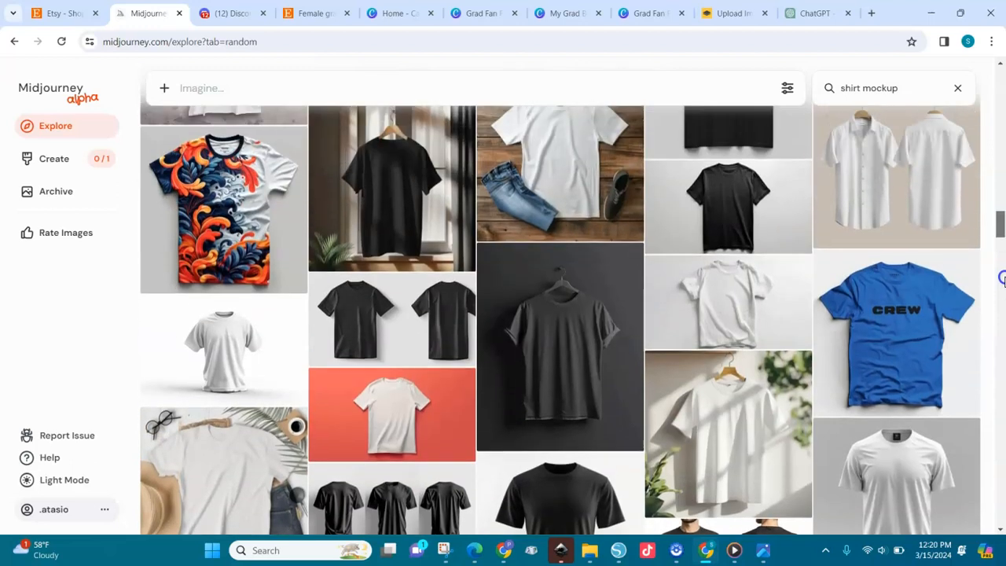
scroll(1002, 277, "up", 1)
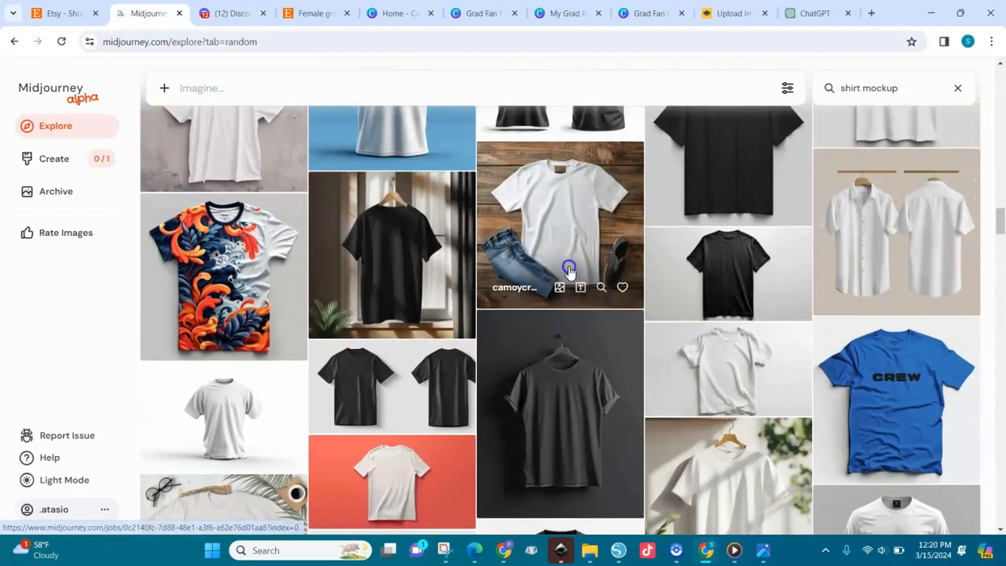
left_click(569, 270)
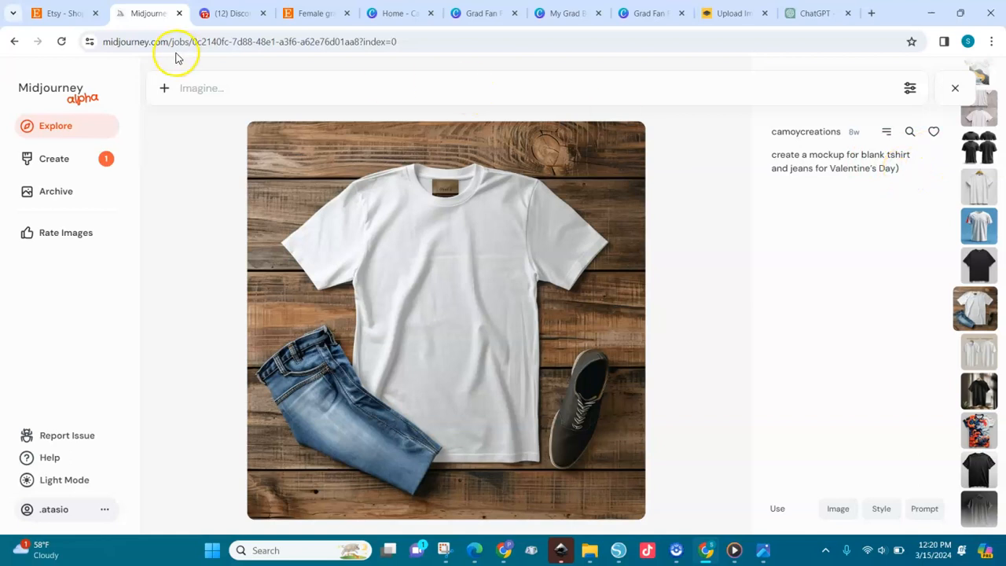
Copy the opened image's full prompt text into the Imagine prompt field
left_click_drag(903, 168, 774, 157)
key("ctrl+c")
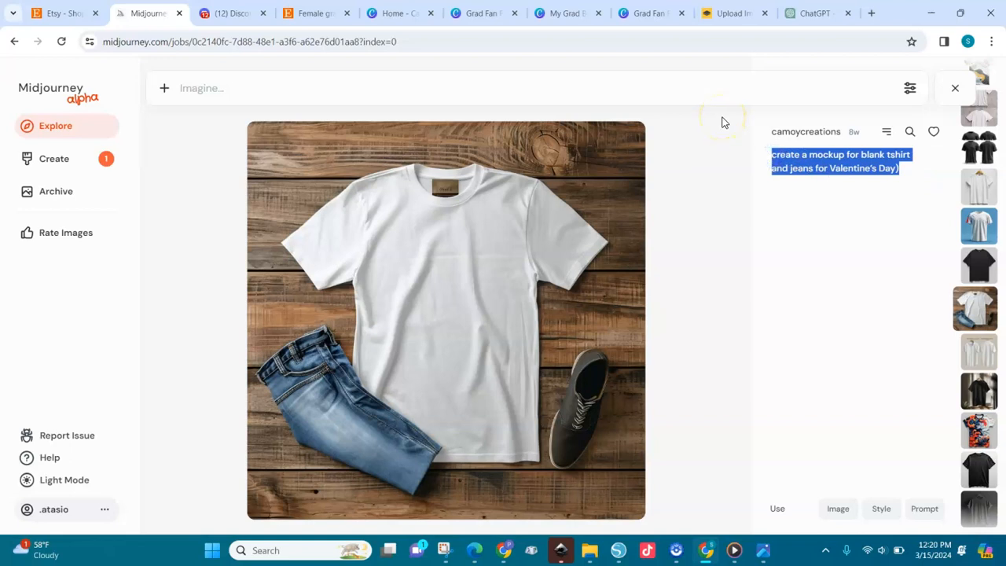
left_click(662, 86)
key("ctrl+v")
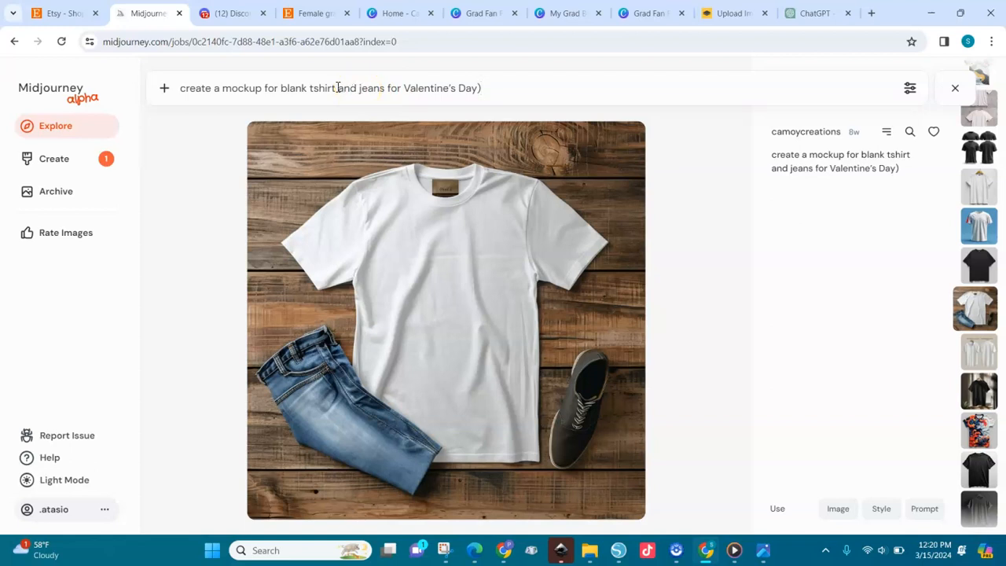
Replace the prompt's jeans and Valentine's Day part with ", woodgrain background,green sneakers" and generate the images
left_click_drag(338, 88, 492, 92)
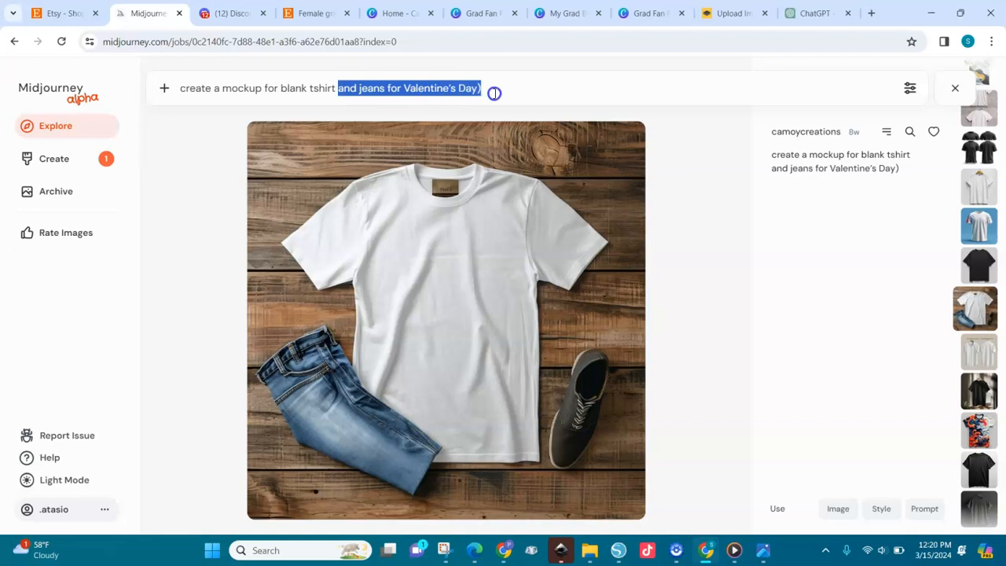
key("BackSpace")
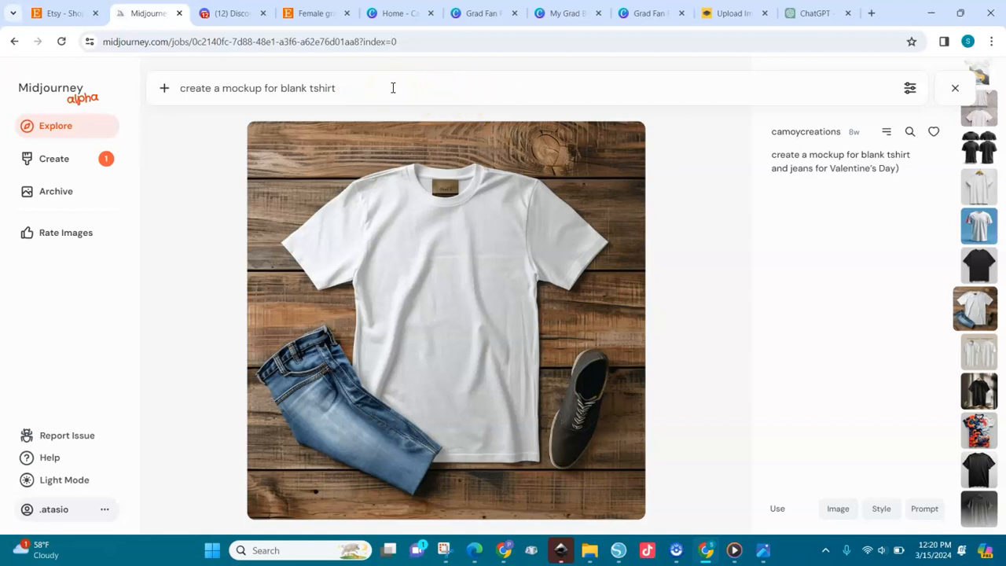
type(", woodgrain background,green s")
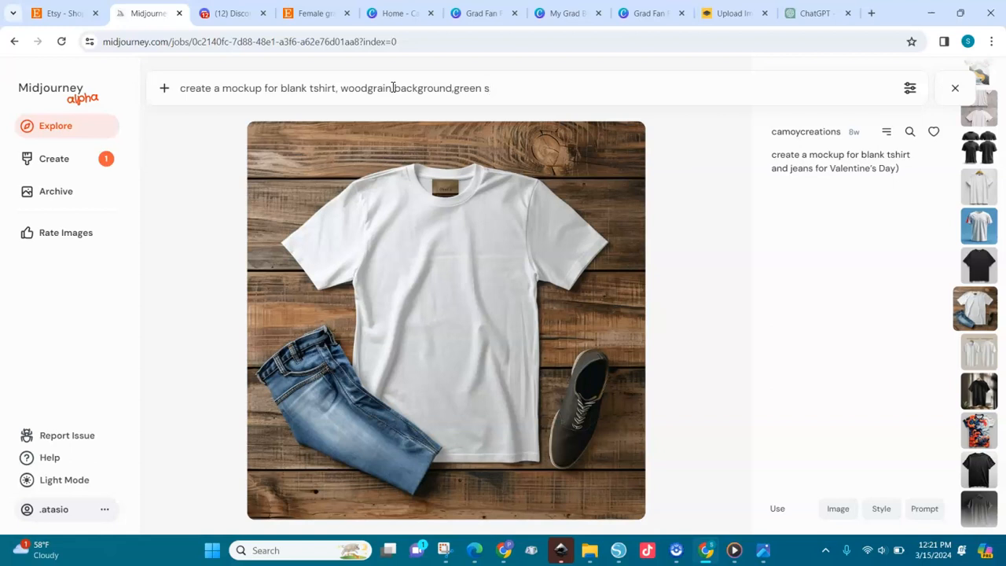
type("akers")
left_click(460, 84)
key("Return")
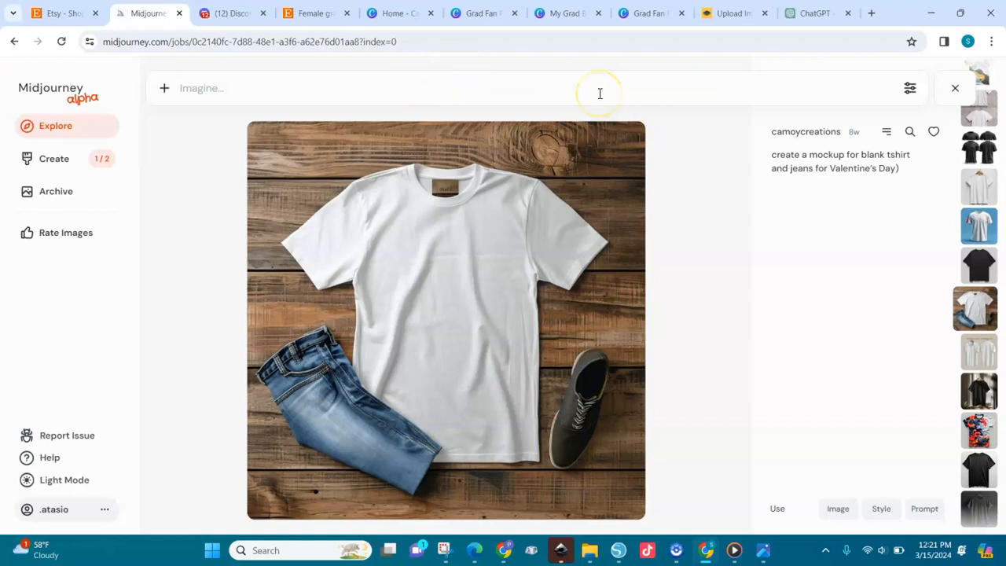
Go to the created images and open the first new mockup, the T-shirt with one green sneaker and green pants
left_click(63, 160)
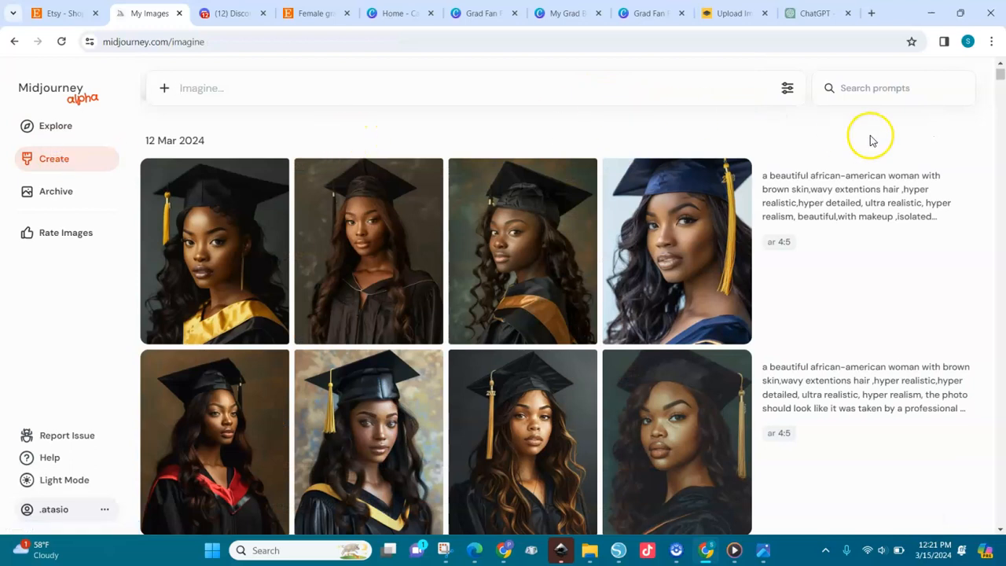
left_click_drag(1001, 73, 1002, 73)
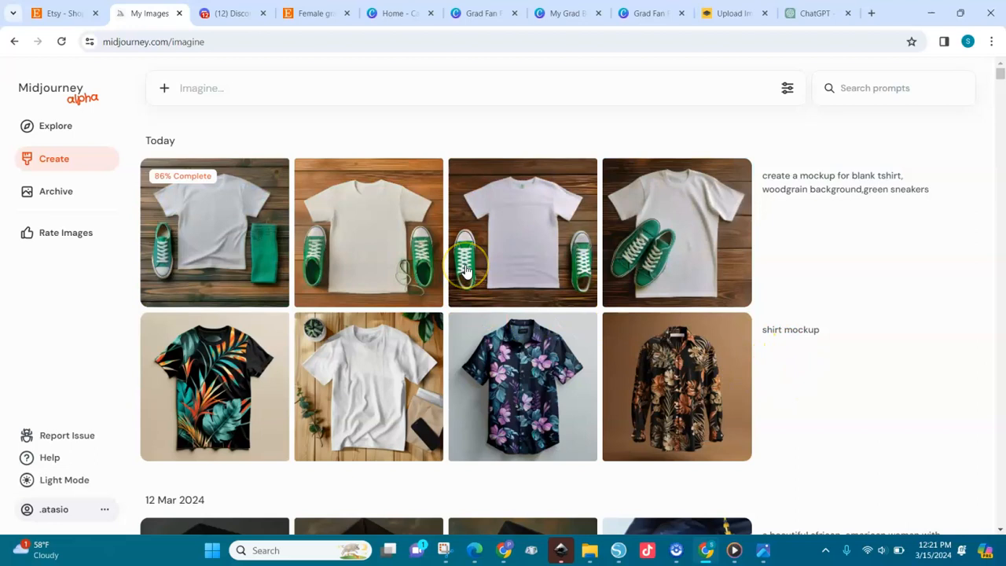
left_click(505, 293)
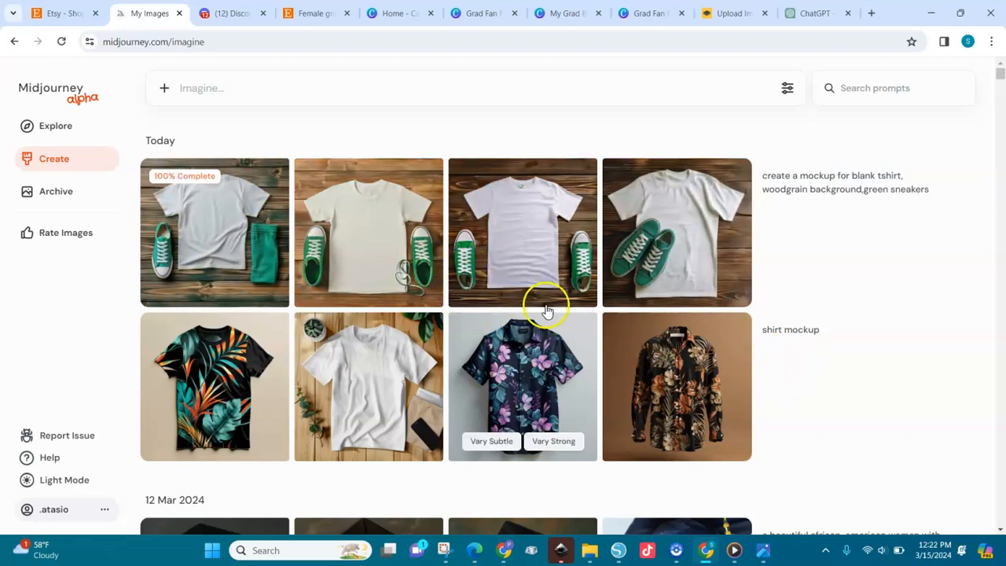
left_click(217, 235)
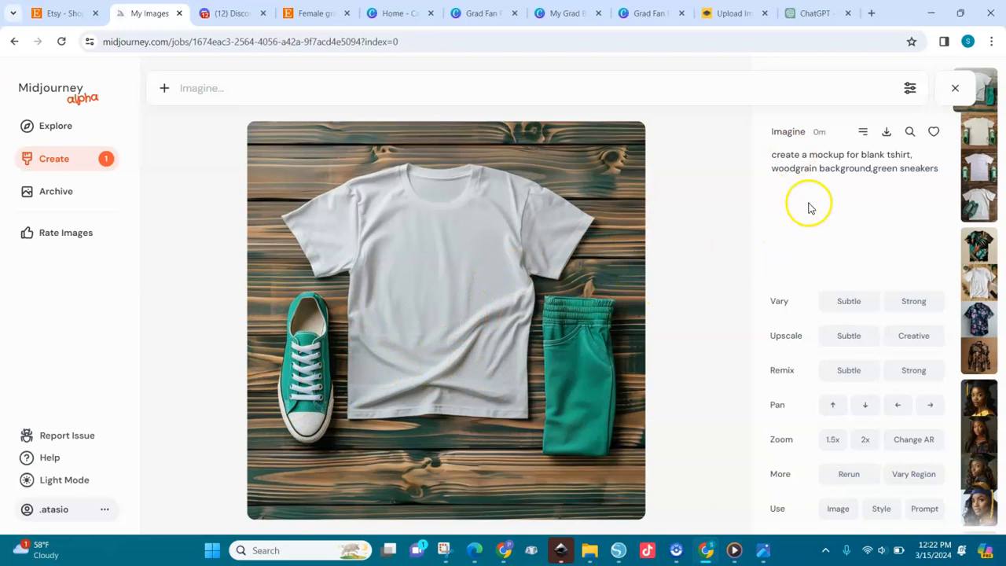
Compare the other three generated T-shirt mockups at full size
left_click(983, 142)
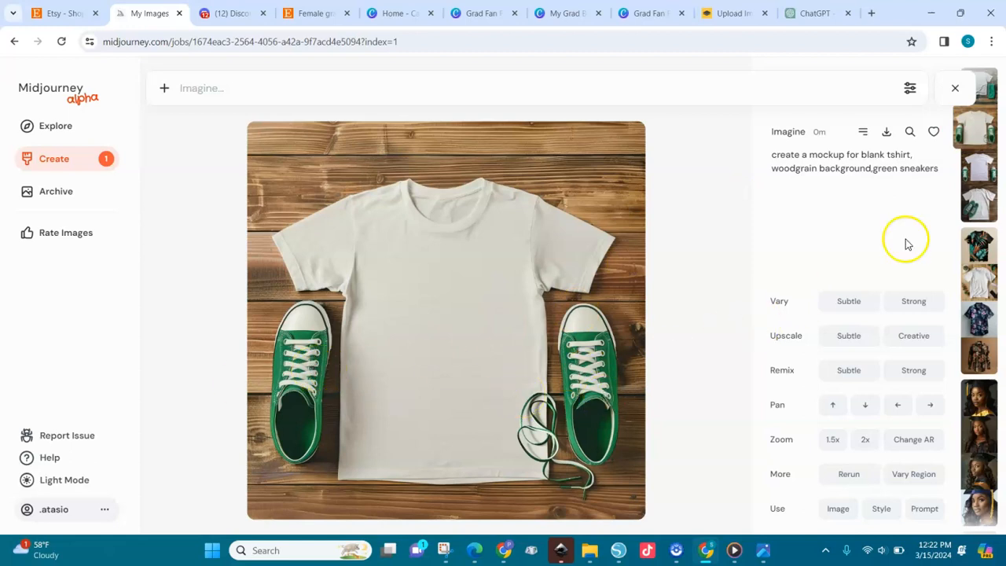
left_click(986, 173)
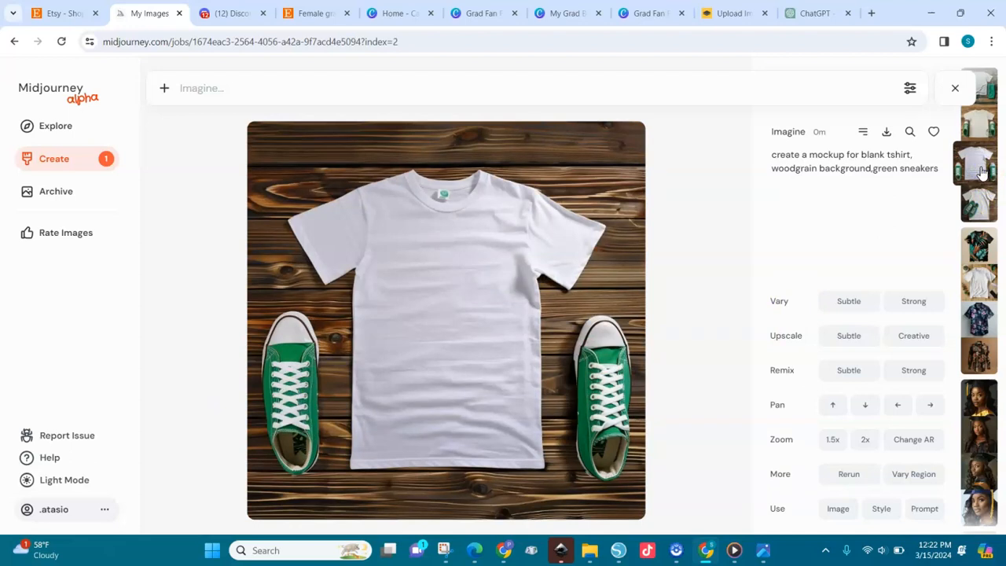
left_click(987, 211)
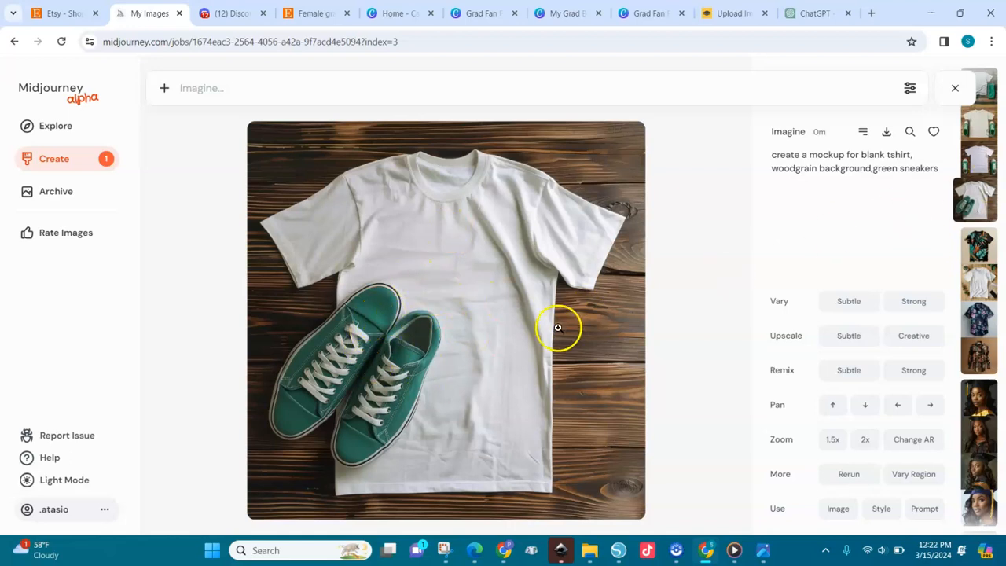
left_click(981, 163)
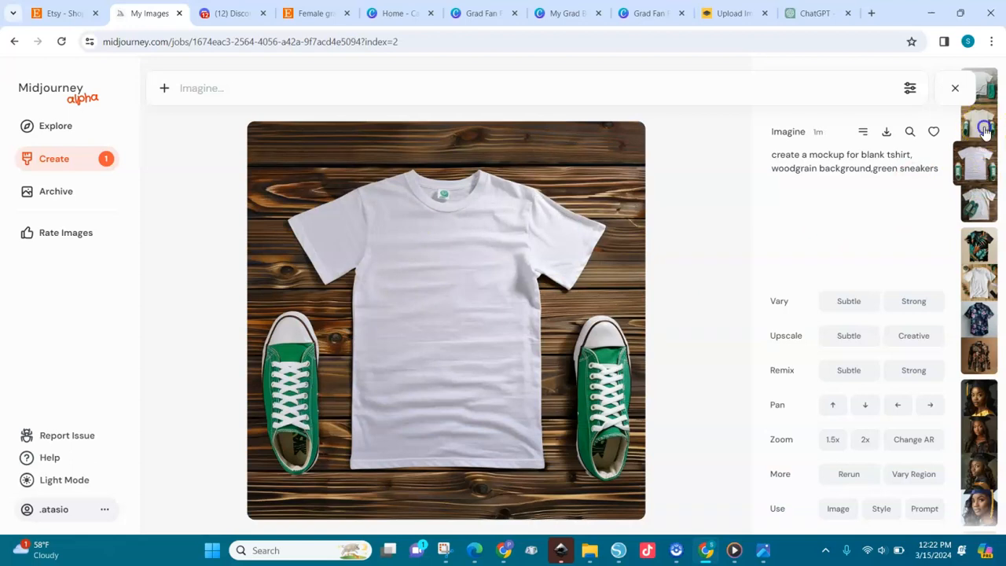
left_click(983, 131)
left_click(981, 166)
Download the second, third and first of the new woodgrain T-shirt mockups
left_click(982, 122)
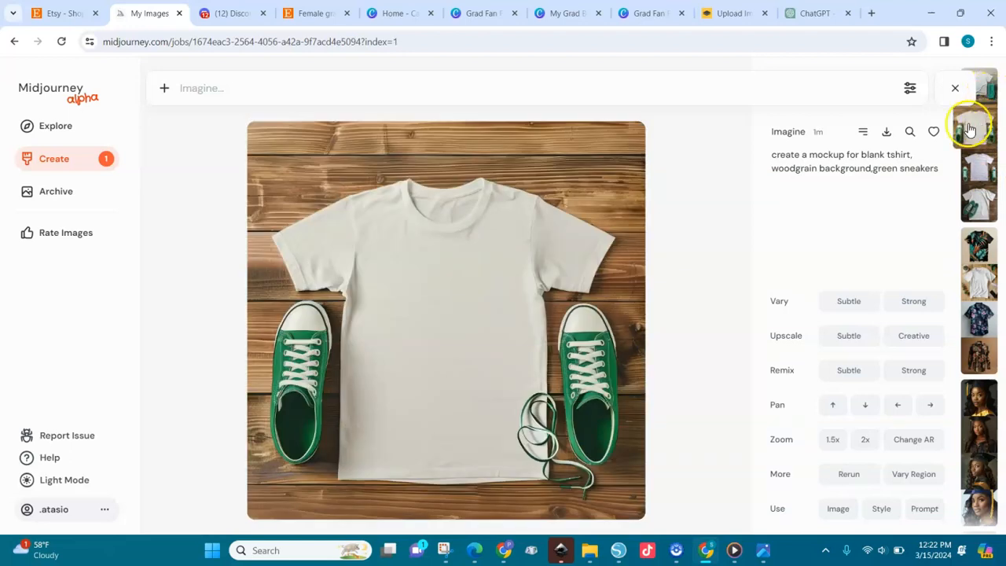
left_click(889, 133)
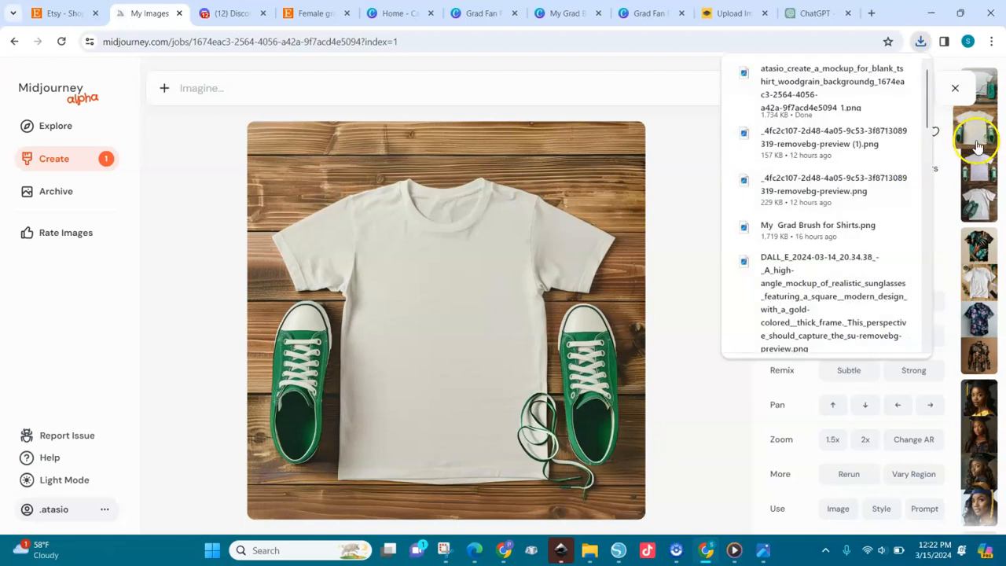
left_click(982, 168)
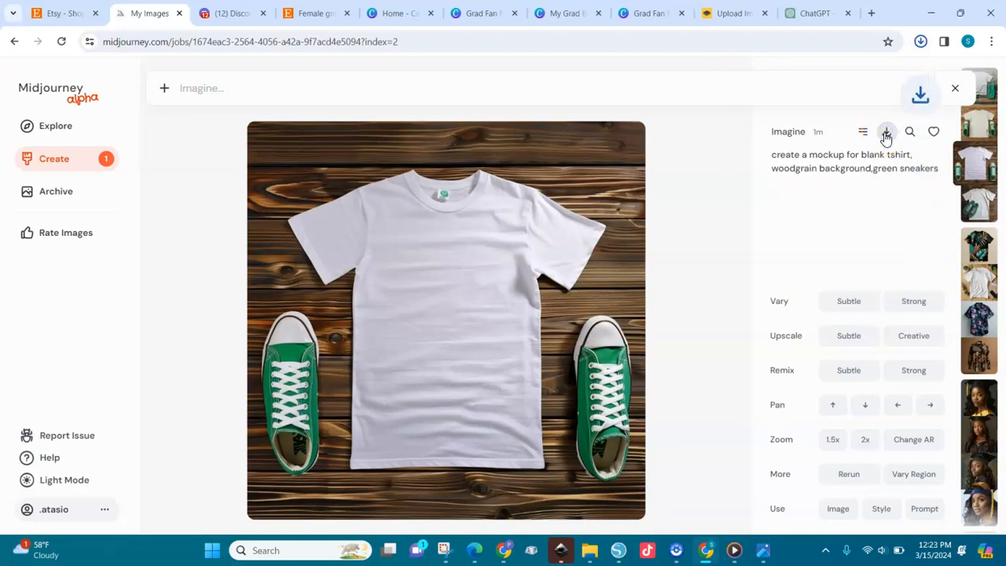
left_click(988, 92)
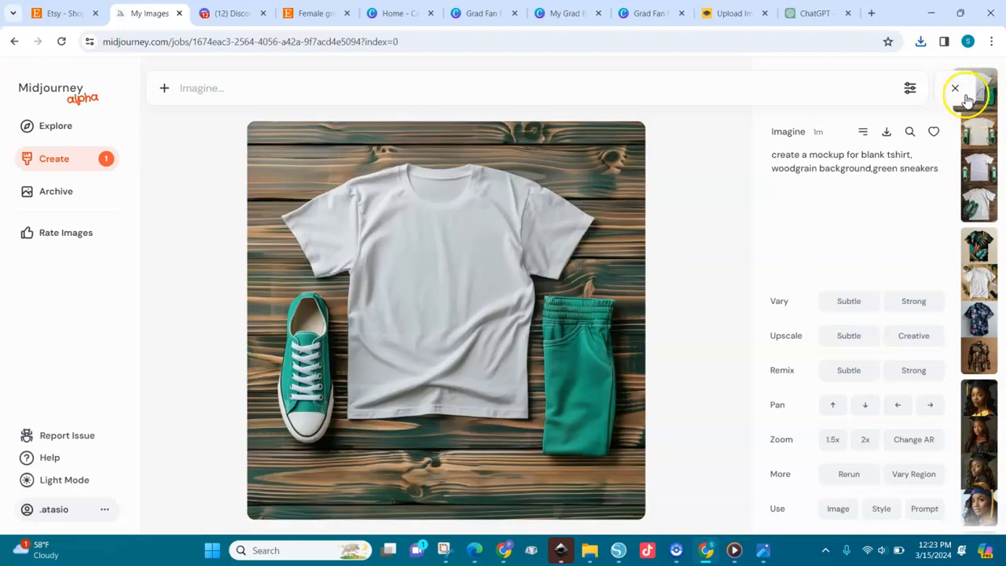
left_click(887, 134)
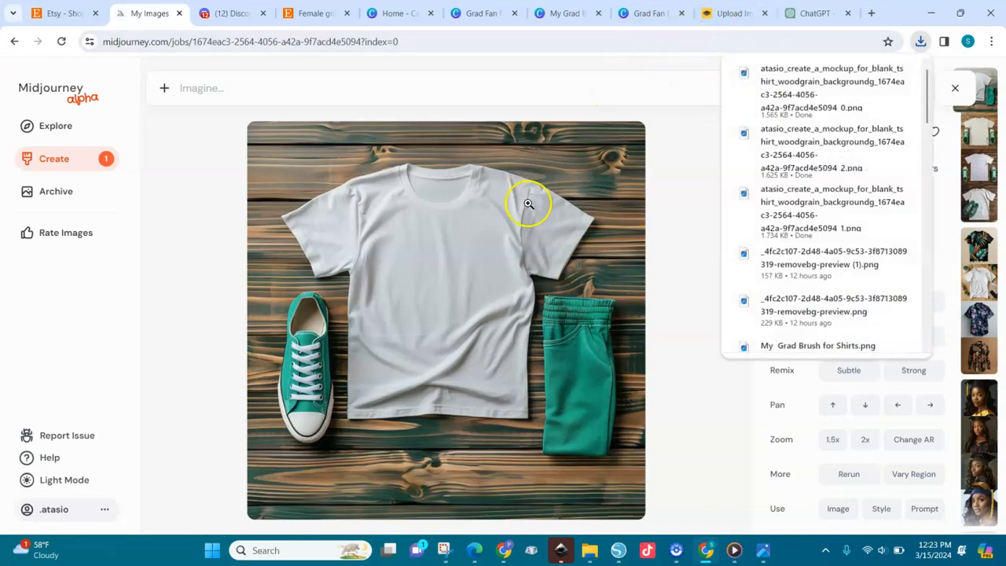
Switch to remove.bg and upload the downloaded dark-wood mockup with a green sneaker on each side of the T-shirt
left_click(729, 16)
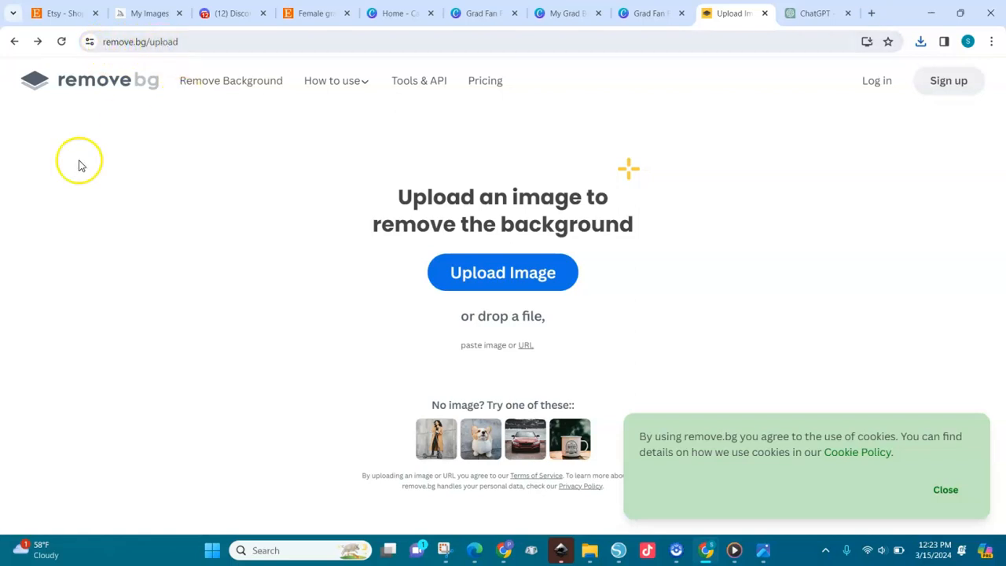
left_click(510, 272)
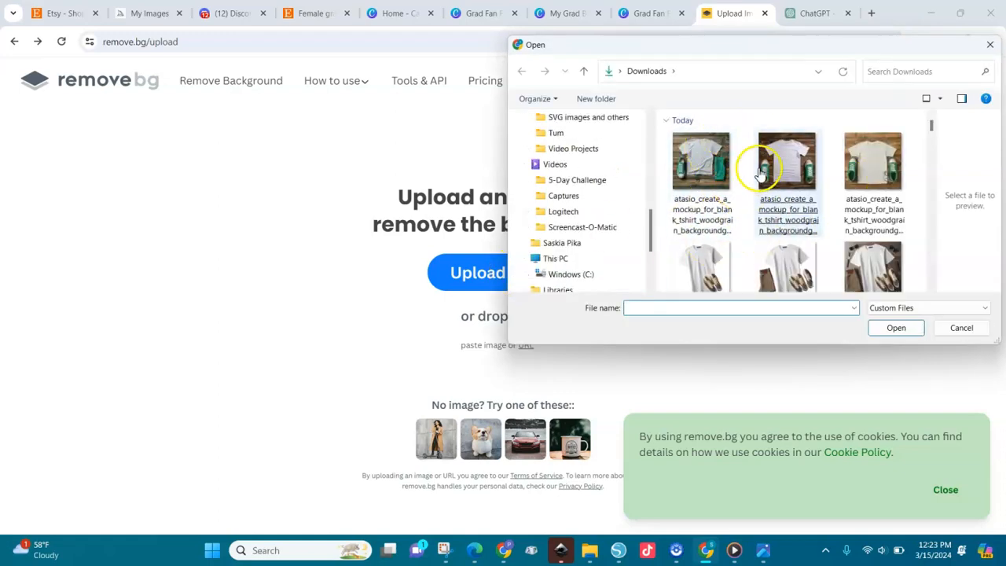
double_click(783, 165)
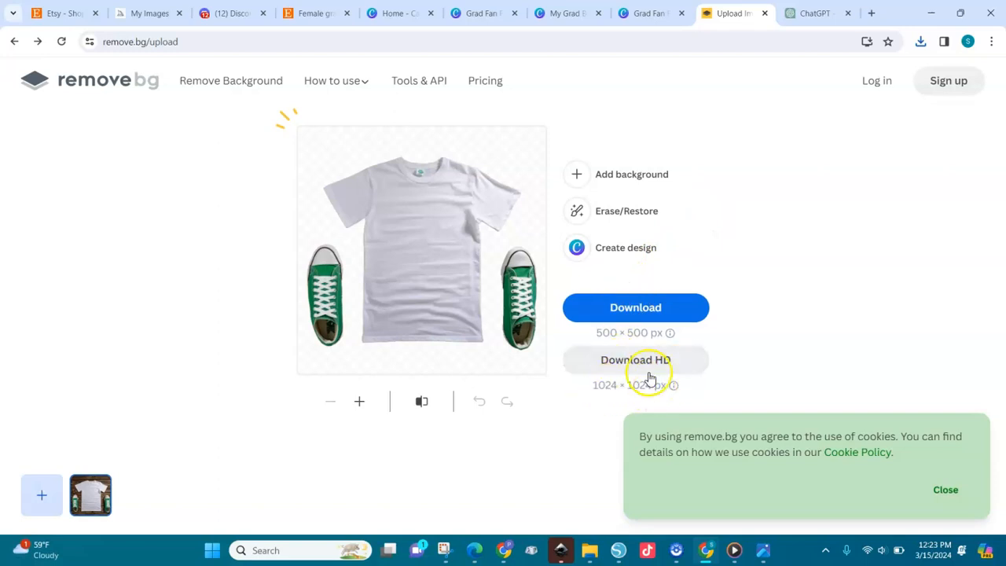
left_click(649, 376)
left_click_drag(690, 391, 691, 474)
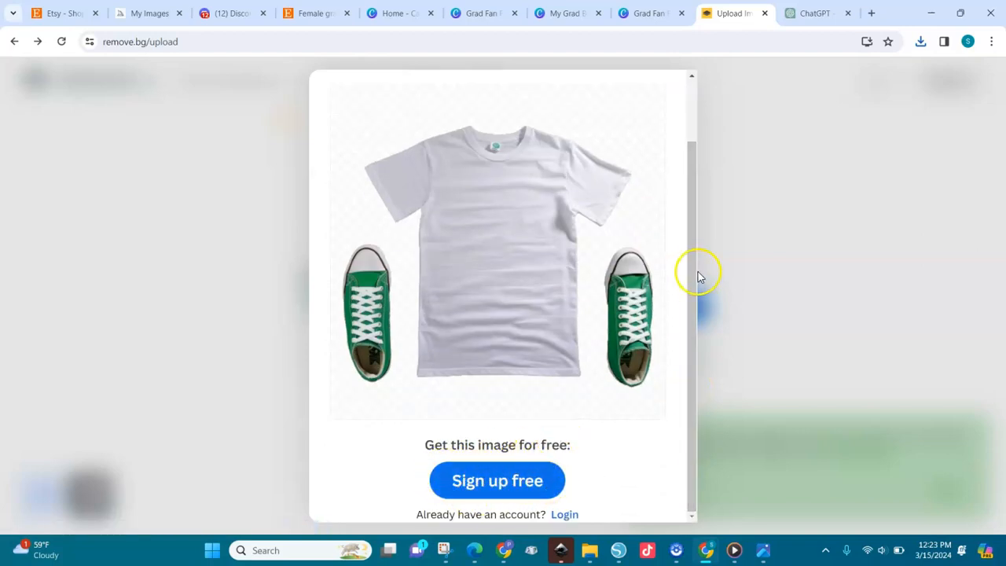
left_click_drag(688, 273, 685, 203)
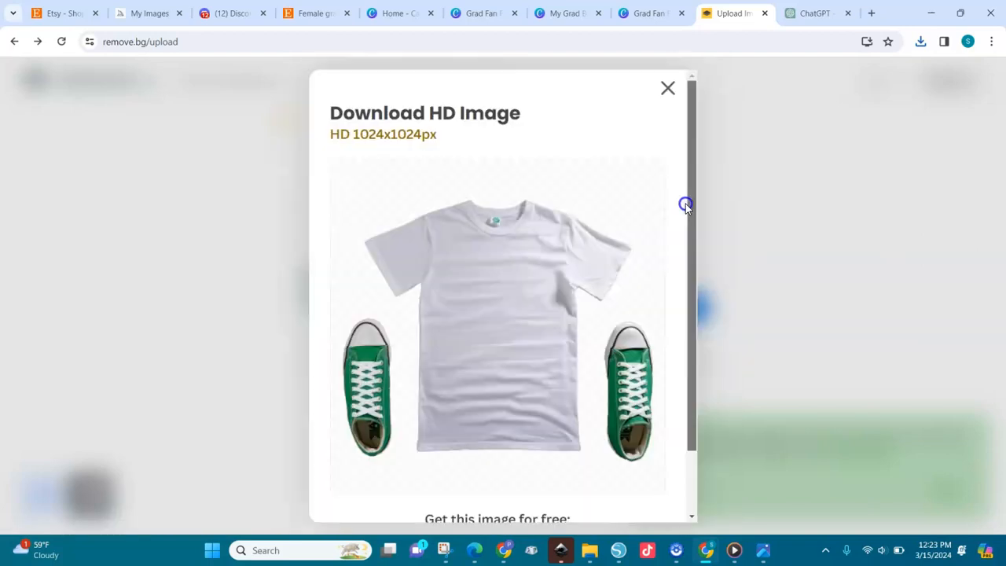
left_click(668, 89)
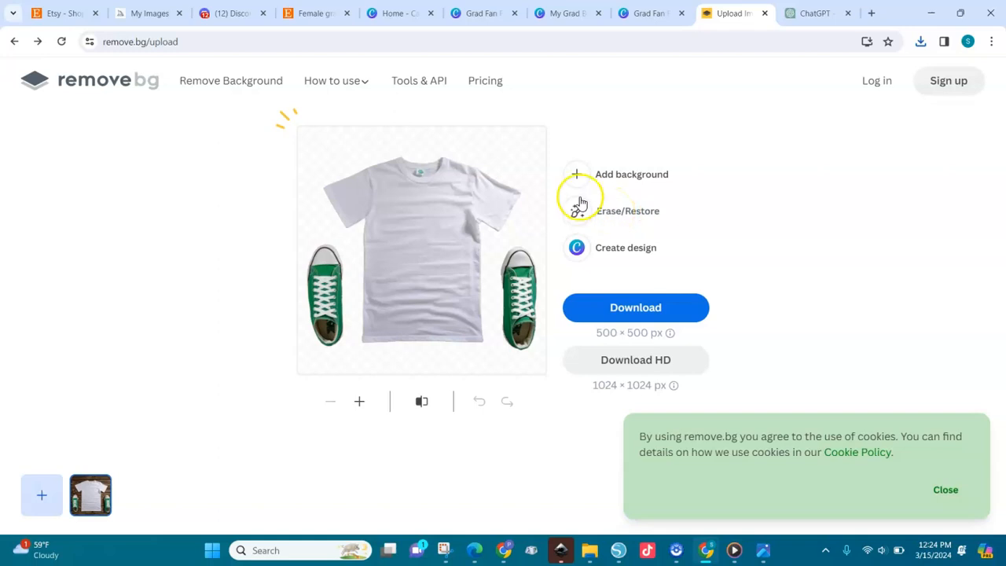
Download the T-shirt image with its background removed at 500 × 500 px
left_click(626, 309)
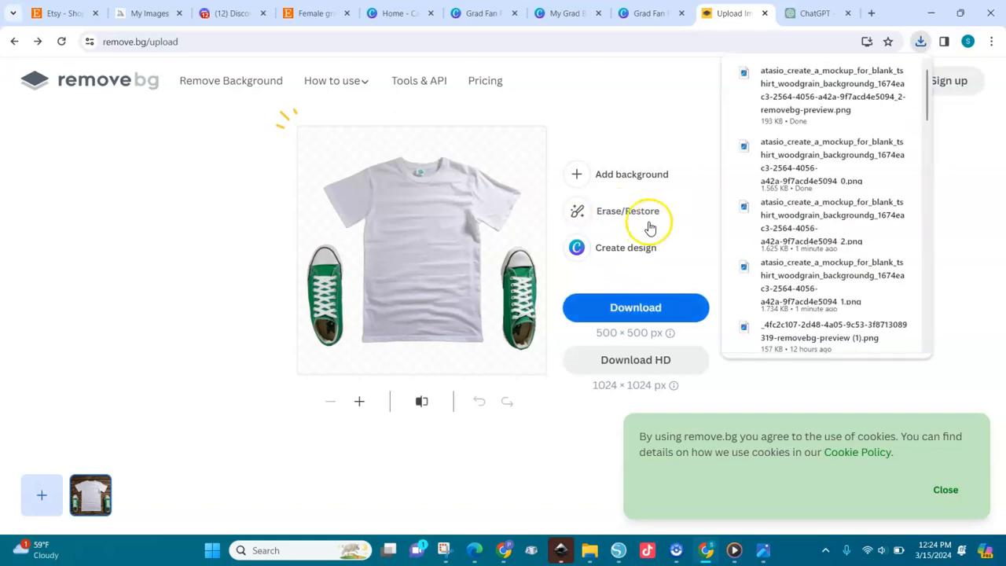
Erase both green sneakers with the Magic Brush and download the remaining T-shirt at 500 × 500 px
left_click(625, 213)
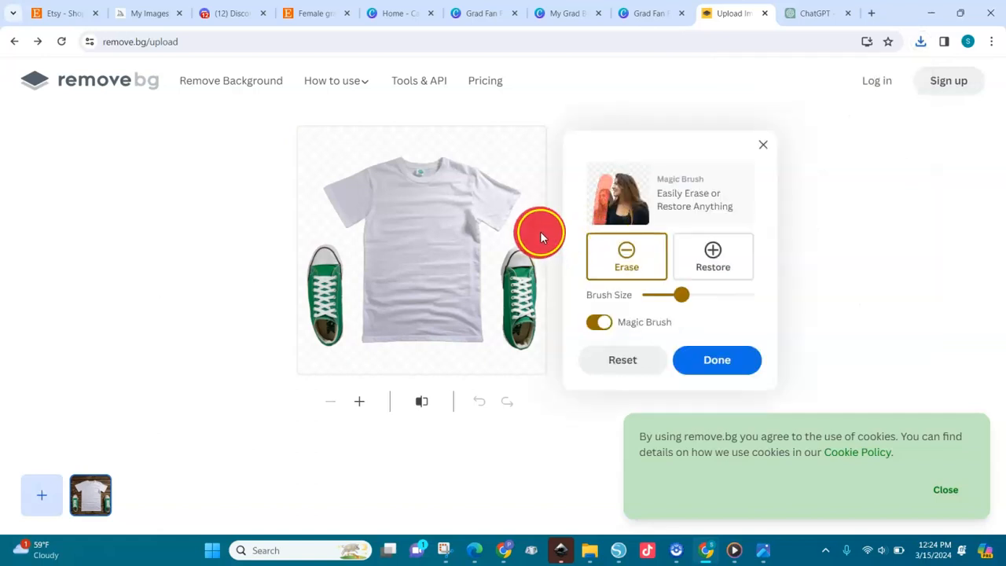
mouse_move(533, 241)
left_mouse_down()
mouse_move(512, 309)
mouse_move(519, 343)
mouse_move(528, 264)
mouse_move(528, 356)
left_mouse_up()
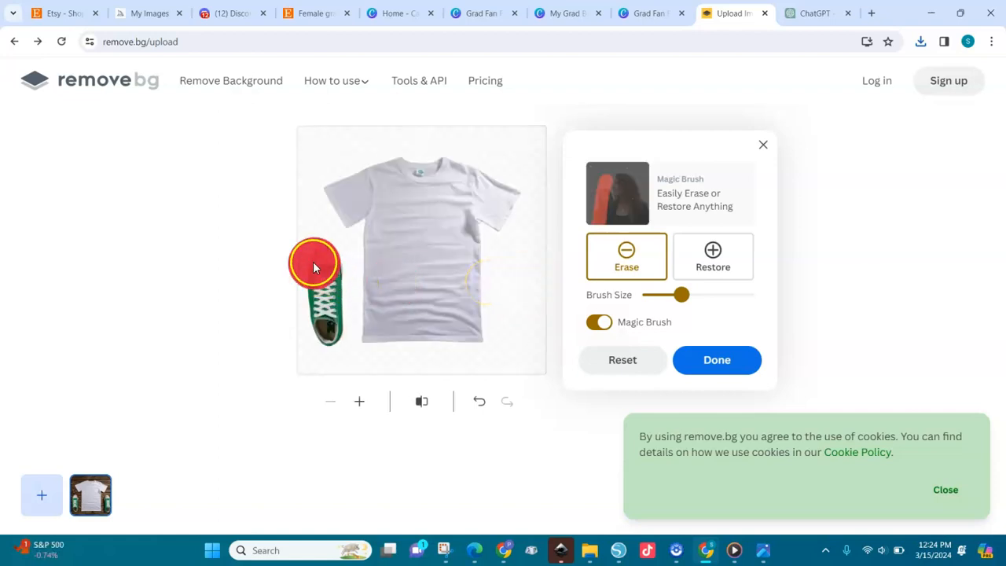
mouse_move(322, 253)
left_mouse_down()
mouse_move(331, 338)
mouse_move(333, 257)
mouse_move(326, 340)
left_mouse_up()
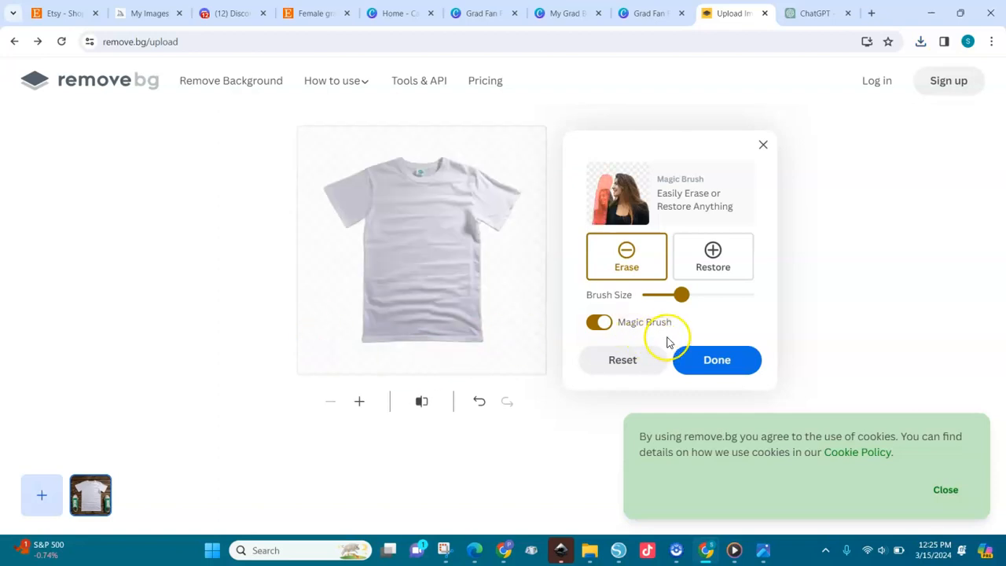
left_click(714, 359)
left_click(651, 311)
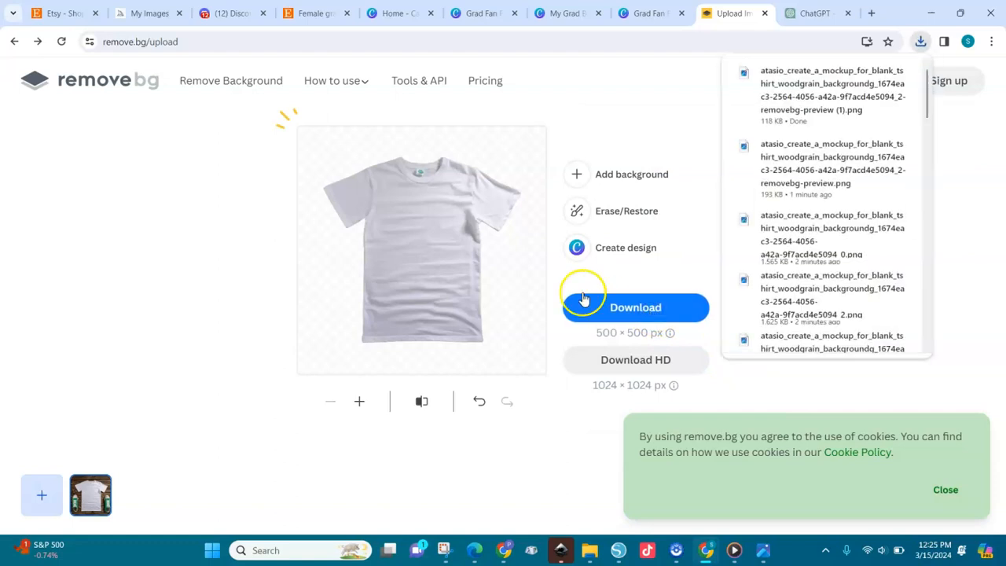
Upload the downloaded background-free image showing the T-shirt with both green sneakers
left_click(89, 504)
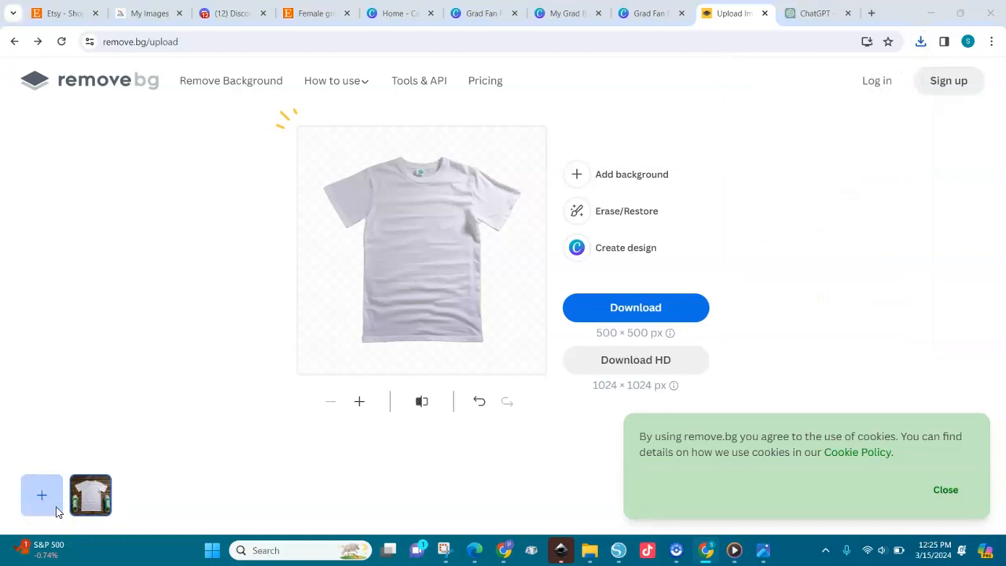
left_click(56, 506)
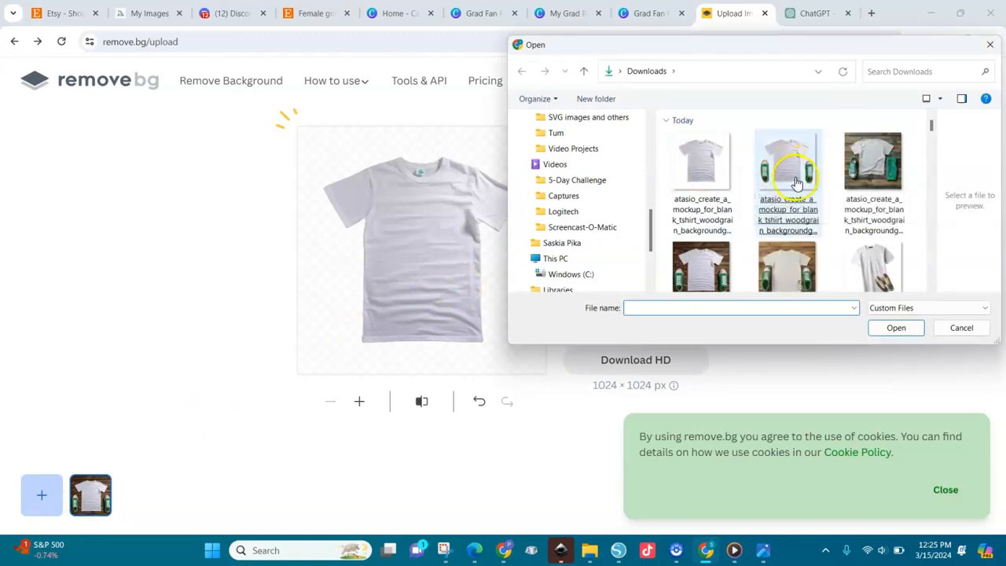
double_click(787, 161)
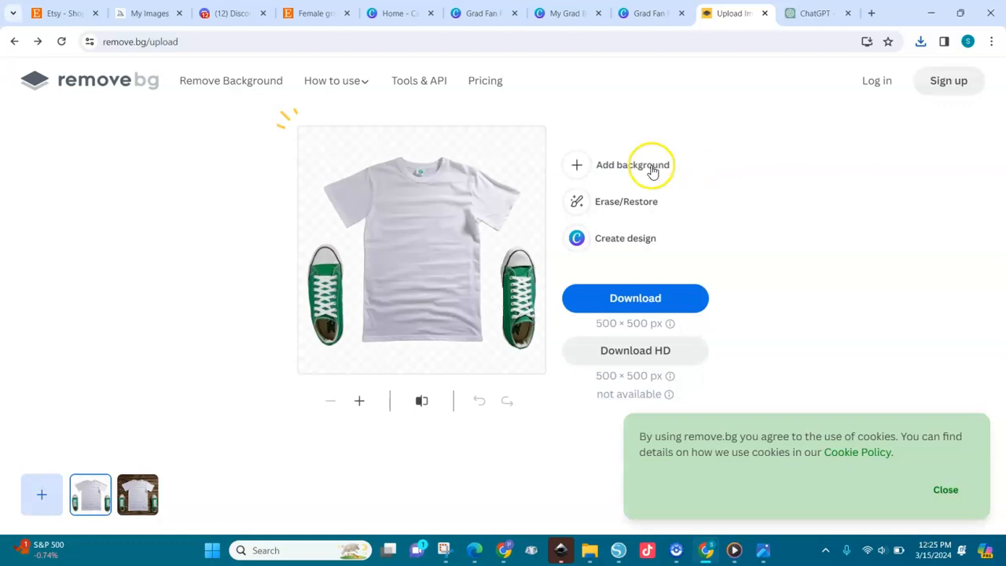
Erase the T-shirt and the sneaker on its left with the Magic Brush, and download the remaining sneaker at 500 × 500 px
left_click(623, 202)
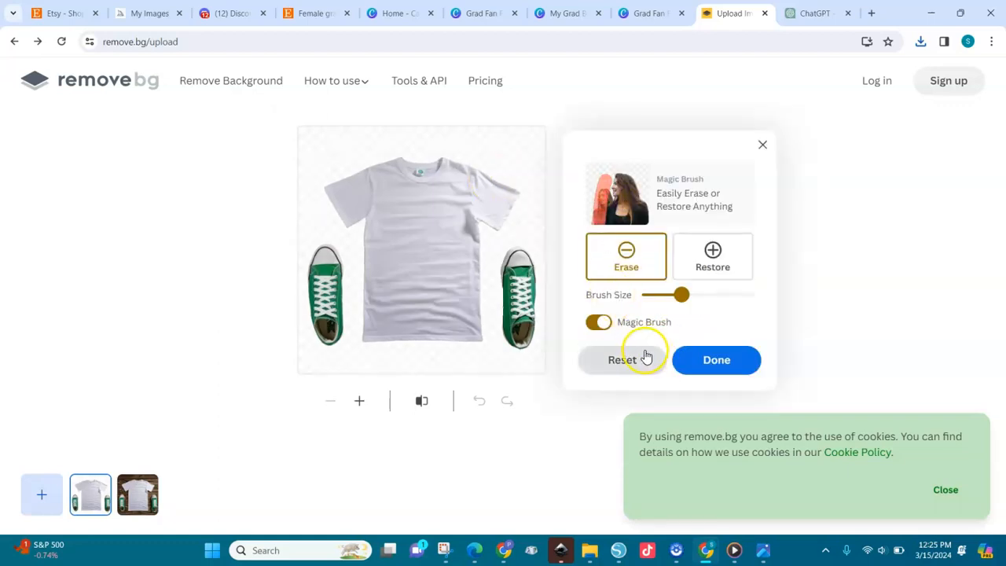
mouse_move(503, 211)
left_mouse_down()
mouse_move(476, 218)
mouse_move(478, 185)
mouse_move(384, 175)
mouse_move(472, 173)
mouse_move(355, 185)
mouse_move(344, 196)
mouse_move(381, 189)
mouse_move(389, 208)
mouse_move(423, 170)
mouse_move(381, 253)
mouse_move(395, 259)
mouse_move(368, 344)
mouse_move(389, 325)
mouse_move(425, 232)
mouse_move(415, 331)
mouse_move(427, 321)
mouse_move(454, 348)
mouse_move(467, 319)
mouse_move(449, 180)
mouse_move(443, 315)
mouse_move(497, 209)
mouse_move(451, 267)
mouse_move(403, 183)
mouse_move(380, 235)
mouse_move(378, 277)
mouse_move(350, 186)
mouse_move(334, 175)
mouse_move(344, 306)
mouse_move(317, 368)
mouse_move(313, 272)
mouse_move(312, 323)
mouse_move(324, 321)
mouse_move(321, 250)
mouse_move(328, 303)
mouse_move(328, 253)
mouse_move(375, 158)
mouse_move(499, 176)
mouse_move(398, 275)
left_mouse_up()
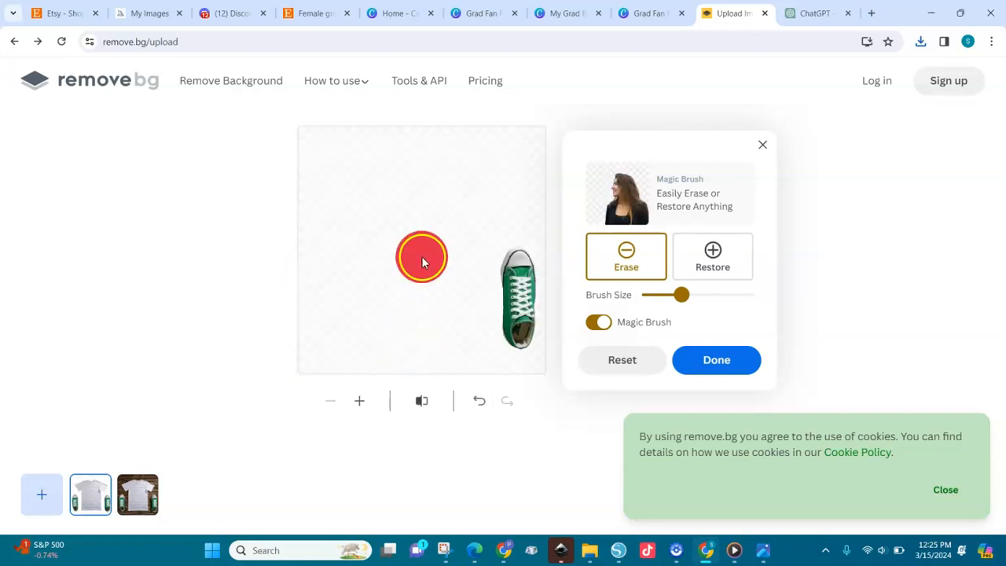
left_click(714, 361)
left_click(625, 300)
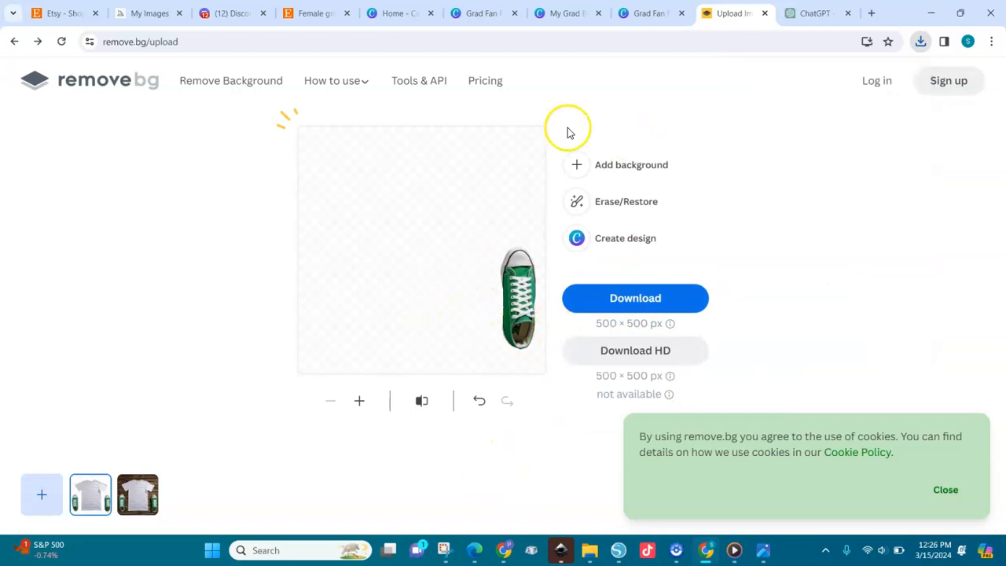
Switch to Canva and create a new blank design with the custom size 8.5 × 11 in
left_click(430, 16)
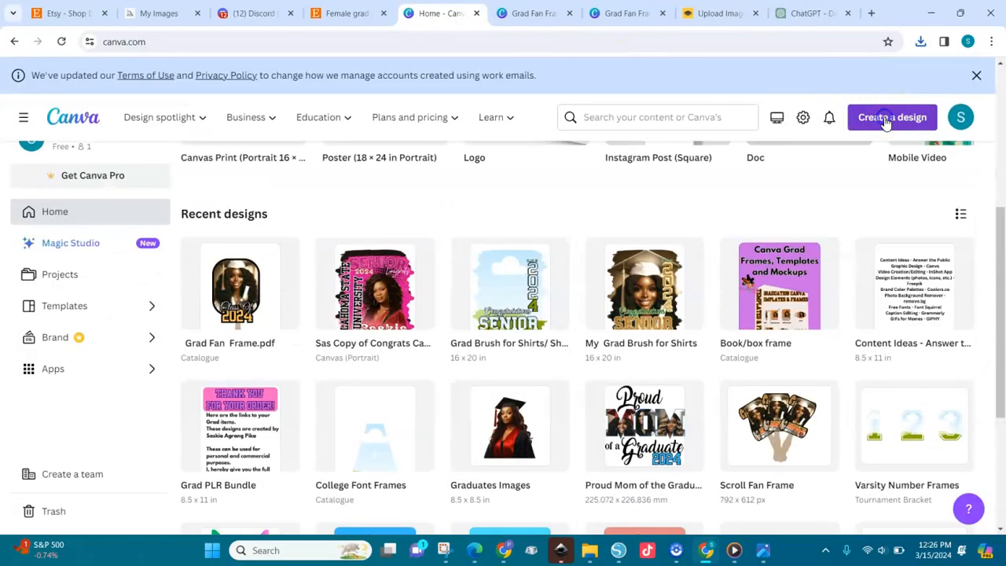
left_click(883, 110)
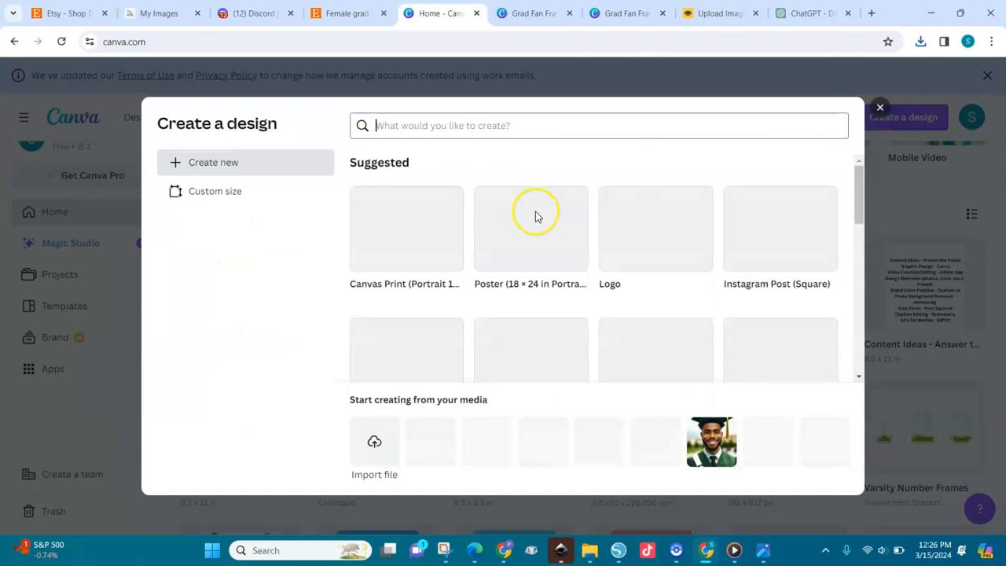
left_click(208, 194)
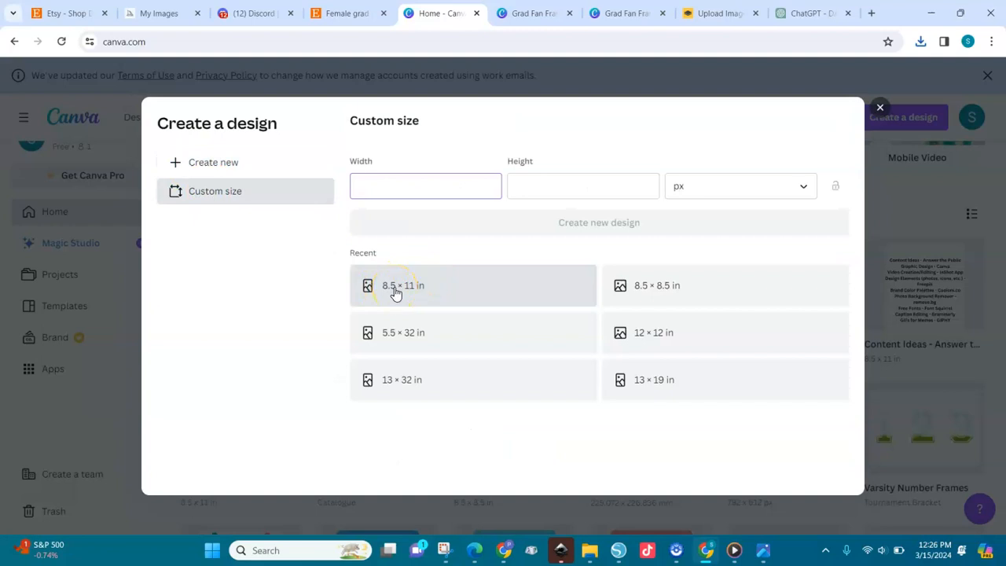
left_click(396, 287)
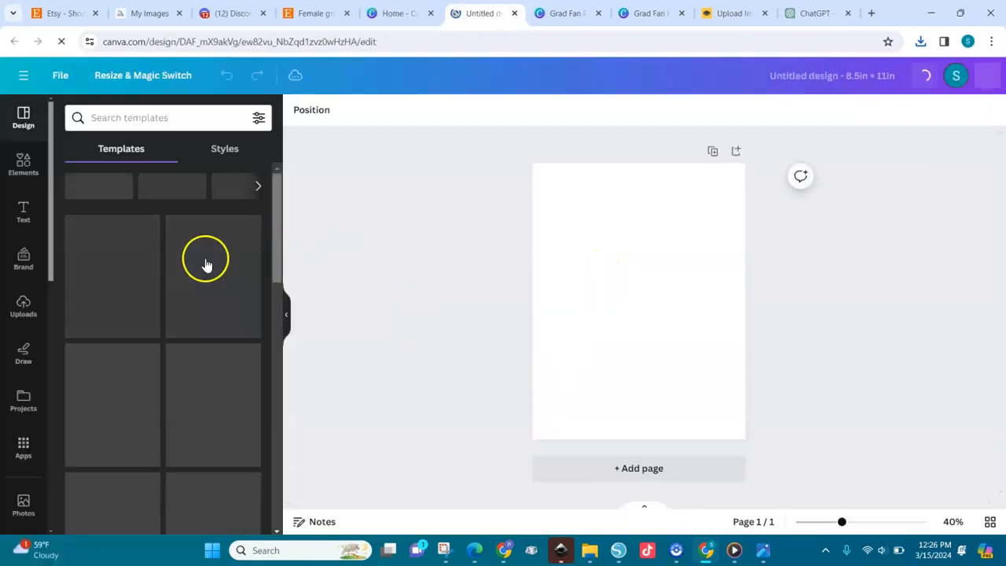
Upload the cut-out T-shirt image and the cut-out single green sneaker image from the Downloads folder
left_click(23, 302)
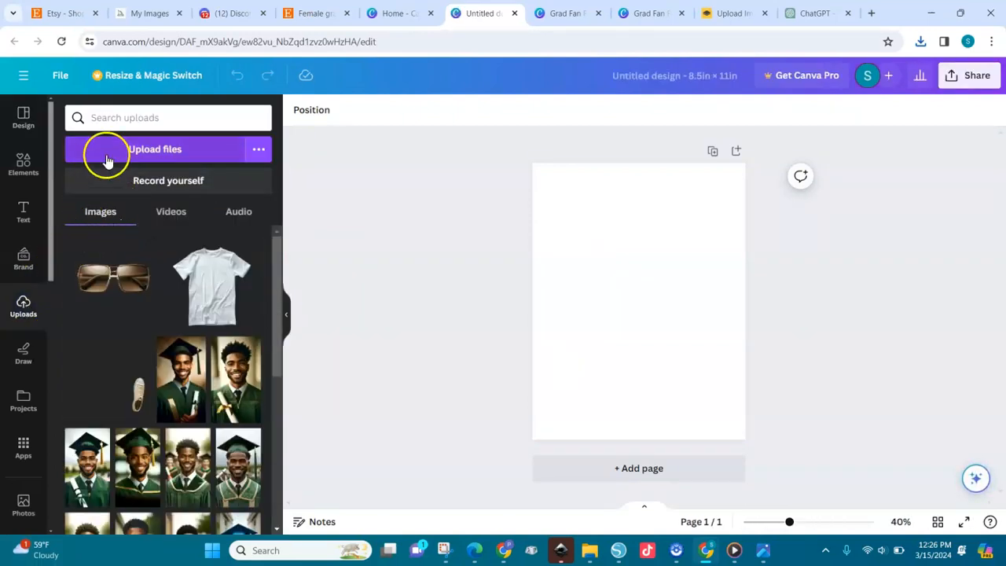
left_click(156, 149)
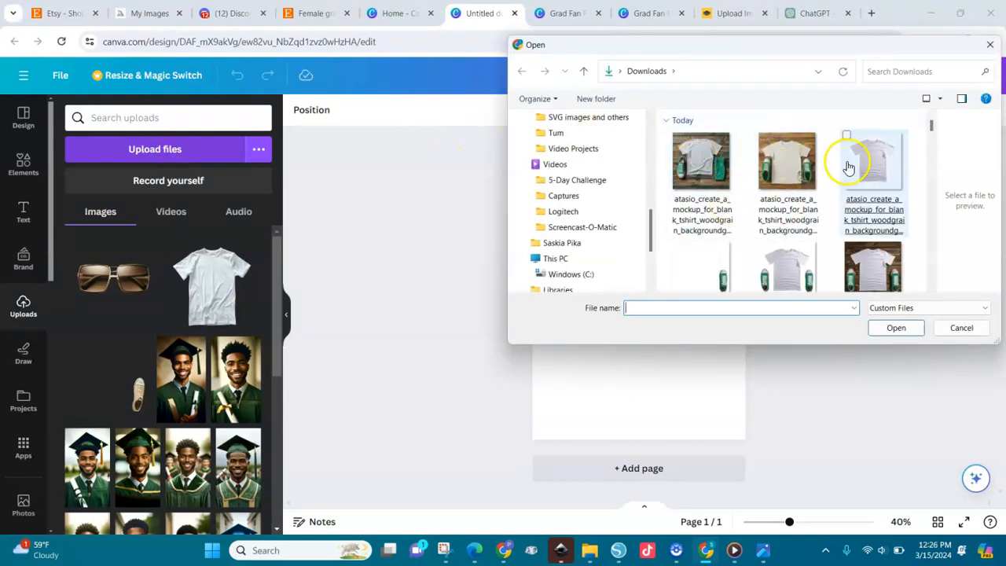
left_click(849, 139)
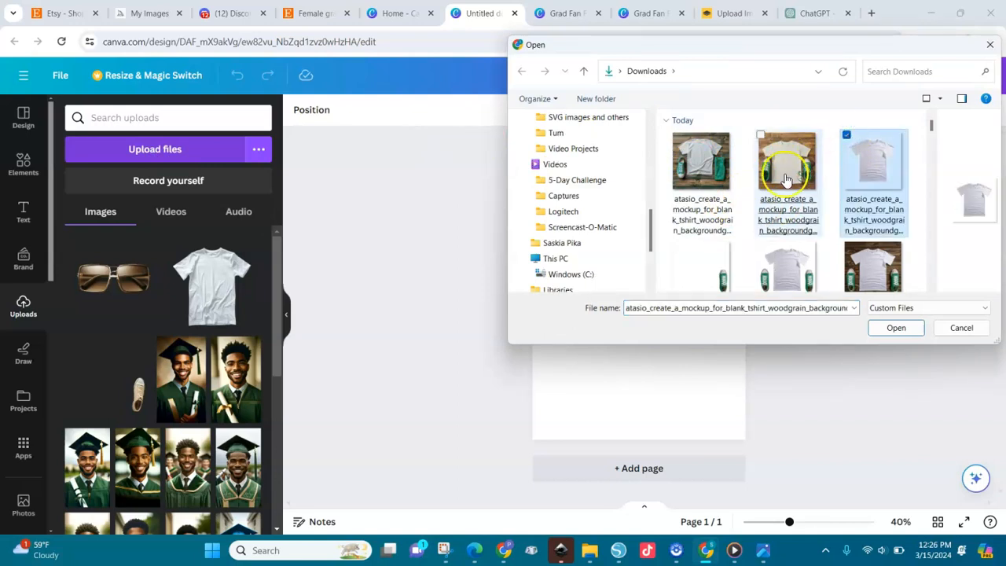
left_click(674, 136)
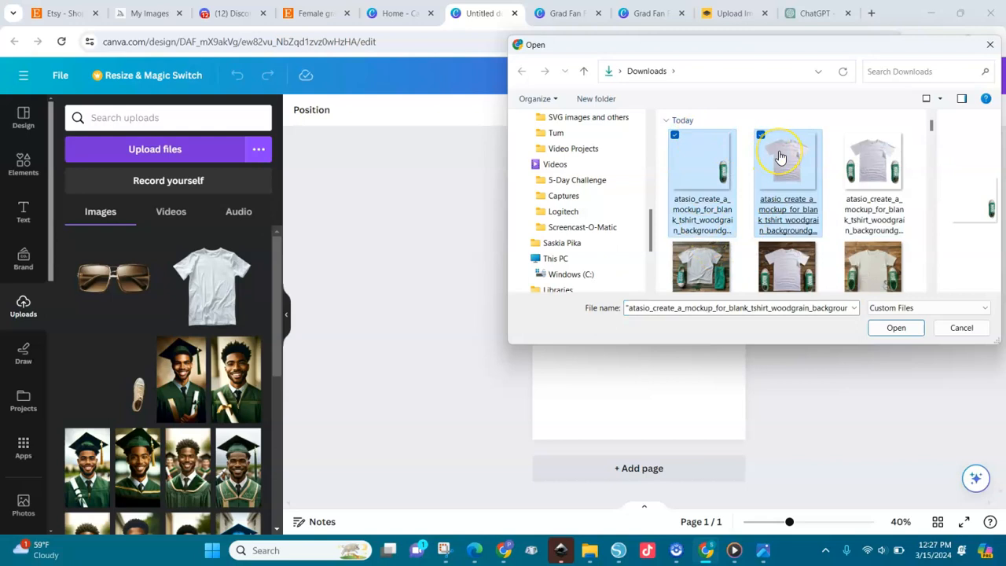
left_click(897, 329)
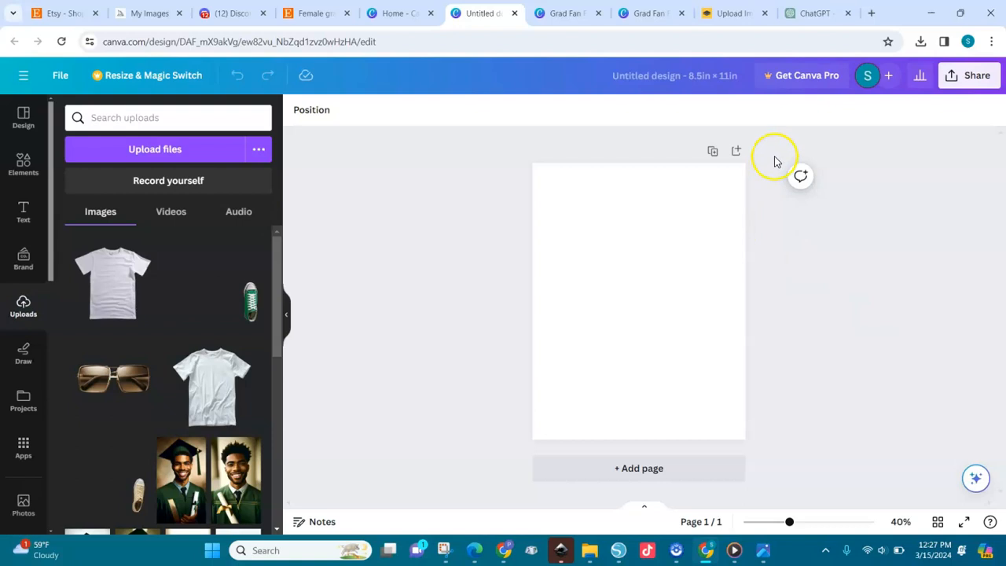
Place the uploaded T-shirt on the page, crop its empty margins and enlarge it to nearly the full page width
left_click(120, 296)
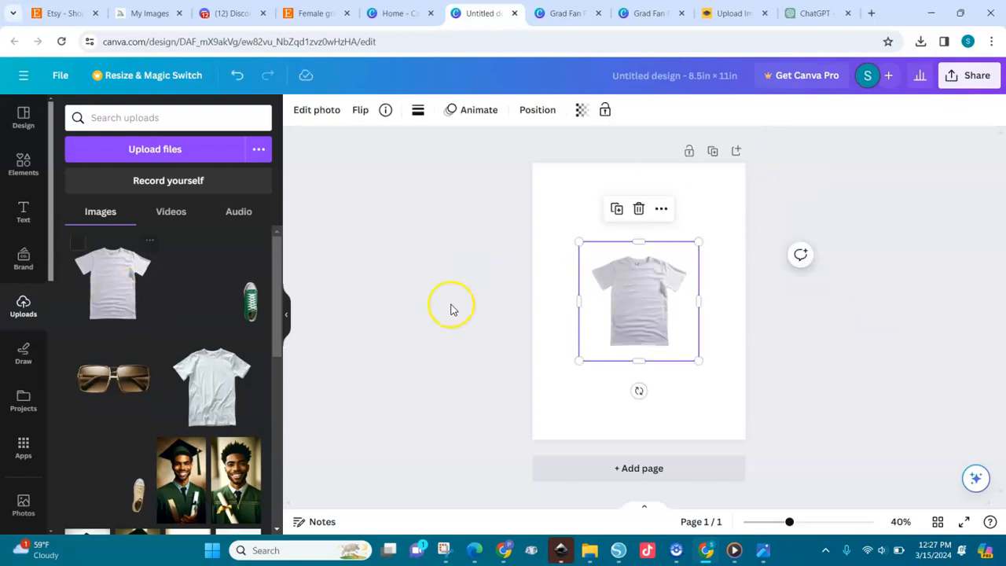
left_click_drag(700, 299, 689, 301)
left_click_drag(580, 298, 590, 296)
left_click_drag(640, 240, 641, 251)
left_click_drag(642, 357, 522, 417)
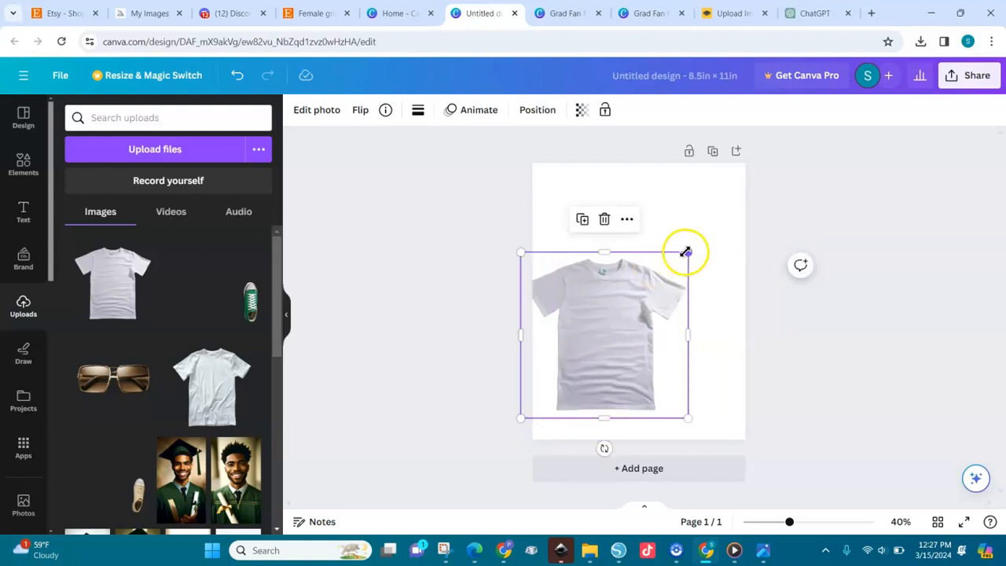
left_click_drag(687, 253, 716, 219)
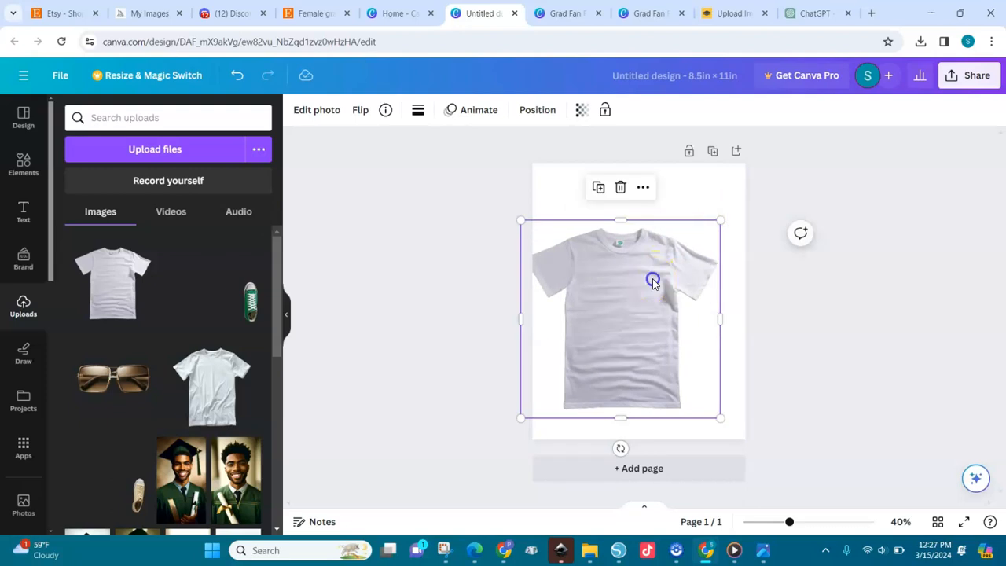
left_click_drag(653, 280, 664, 274)
left_click(562, 334)
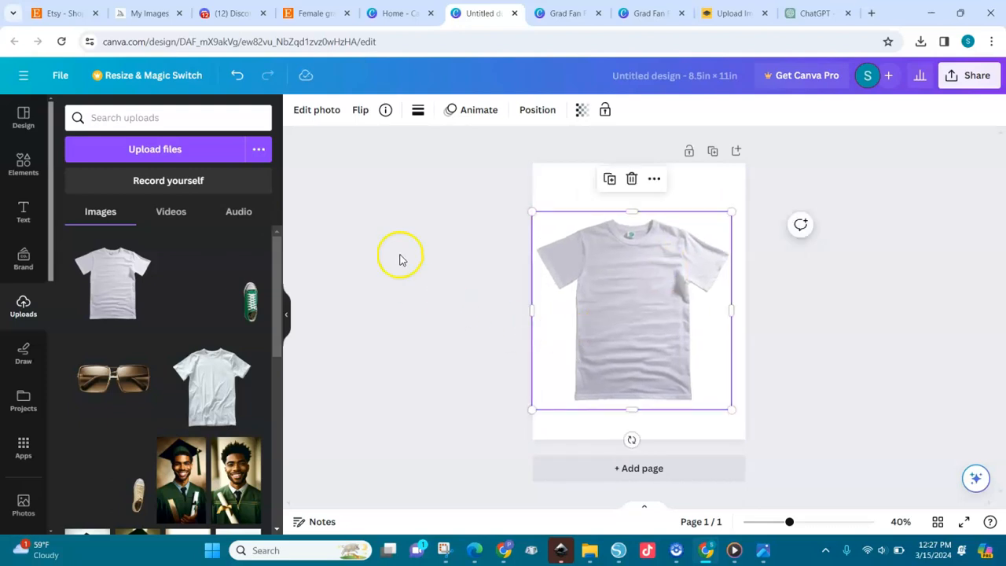
Add the green sneaker, crop its empty margins, enlarge it and set it tilted at the T-shirt's lower right corner
left_click(251, 305)
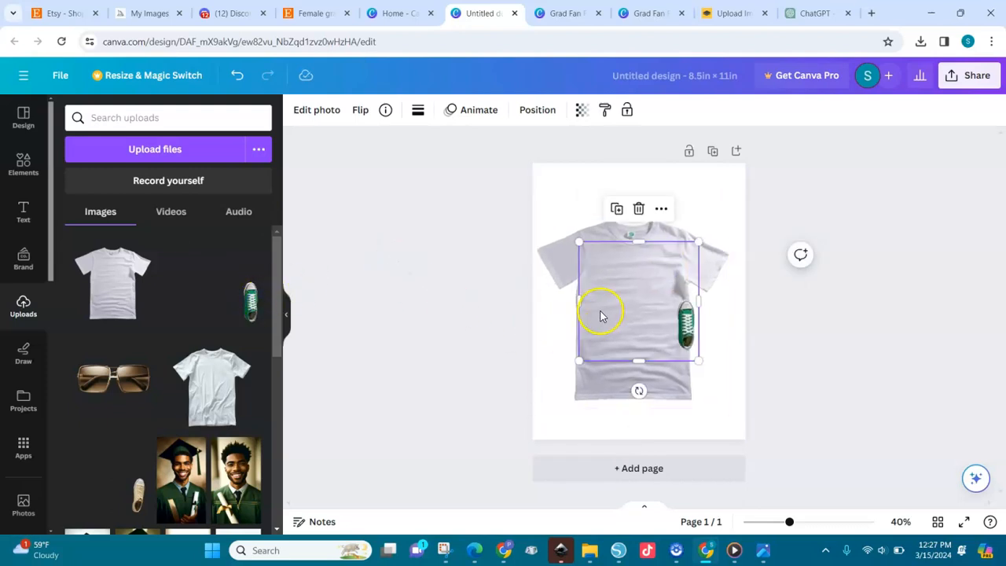
left_click_drag(580, 302, 670, 303)
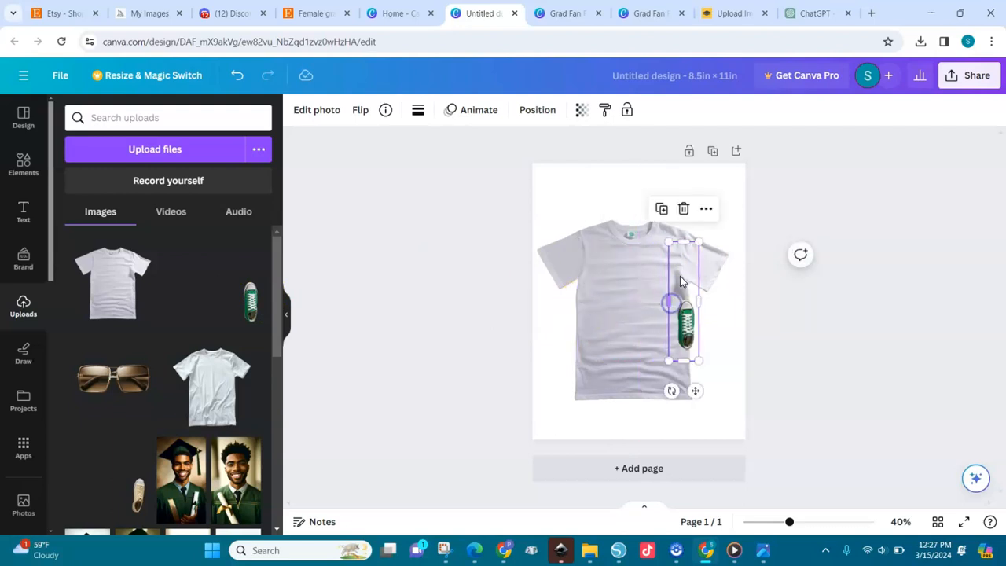
left_click_drag(683, 242, 684, 295)
left_click_drag(682, 363, 723, 427)
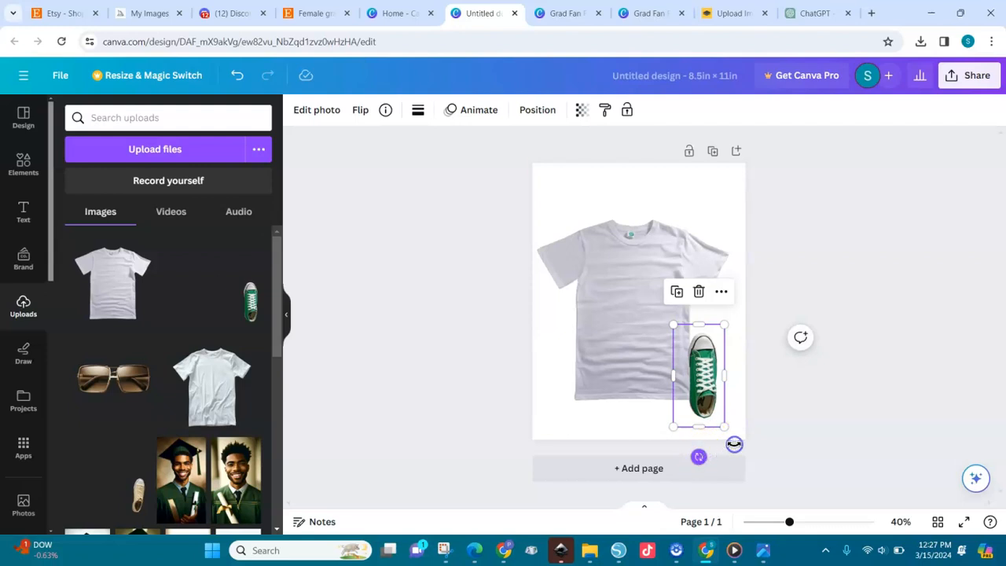
left_click_drag(698, 455, 705, 400)
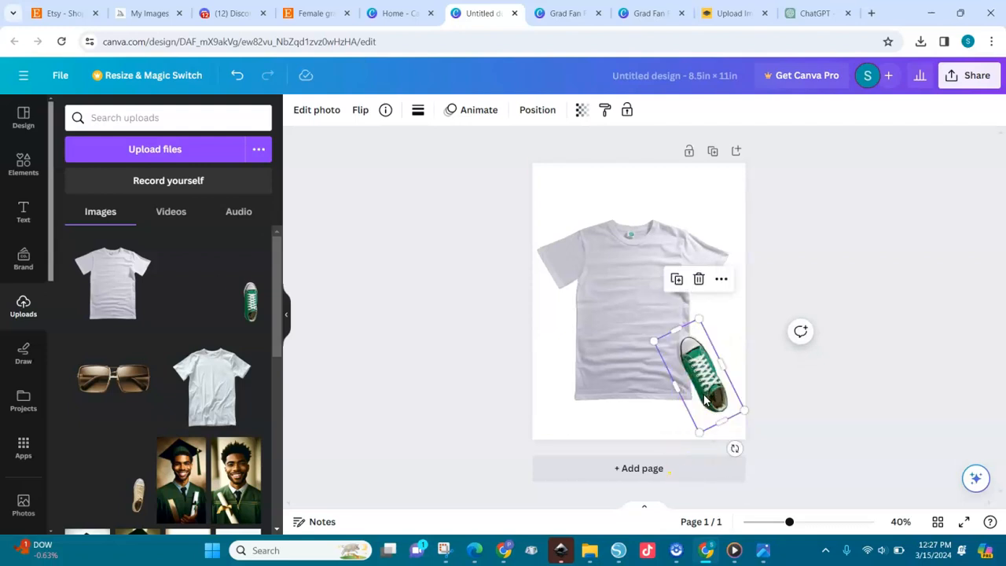
Duplicate the tilted sneaker and arrange the two copies side by side over the T-shirt's lower right corner
left_click(677, 281)
left_click_drag(708, 383, 718, 363)
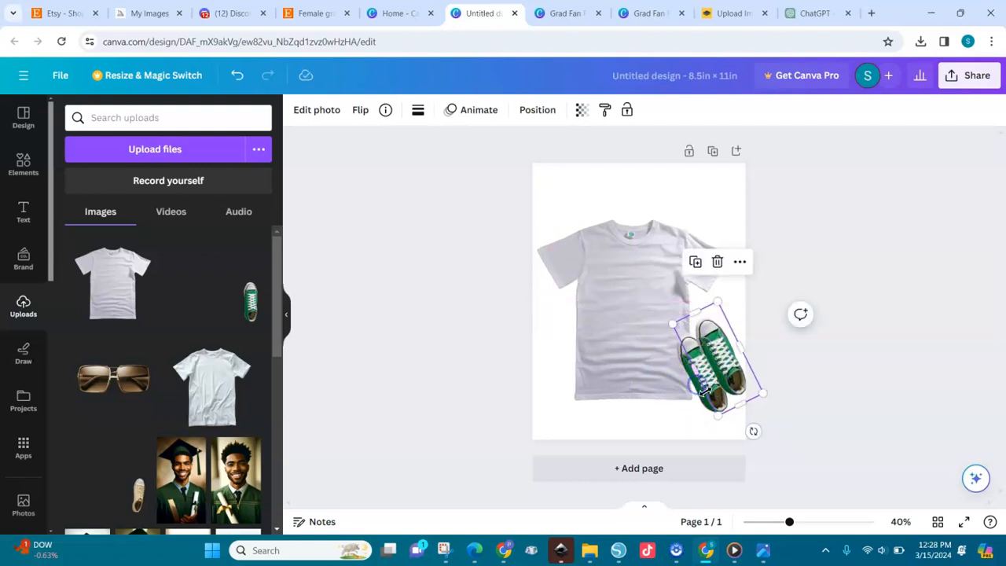
left_click_drag(722, 366, 678, 386)
left_click_drag(726, 342, 708, 374)
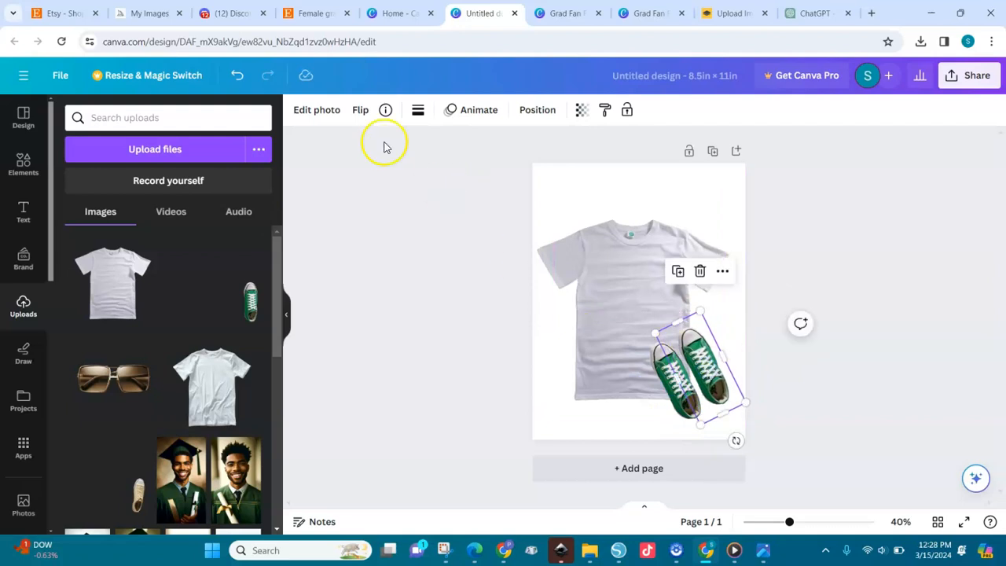
Flip the selected sneaker copy horizontally and move it to the left of the other sneaker
left_click(360, 111)
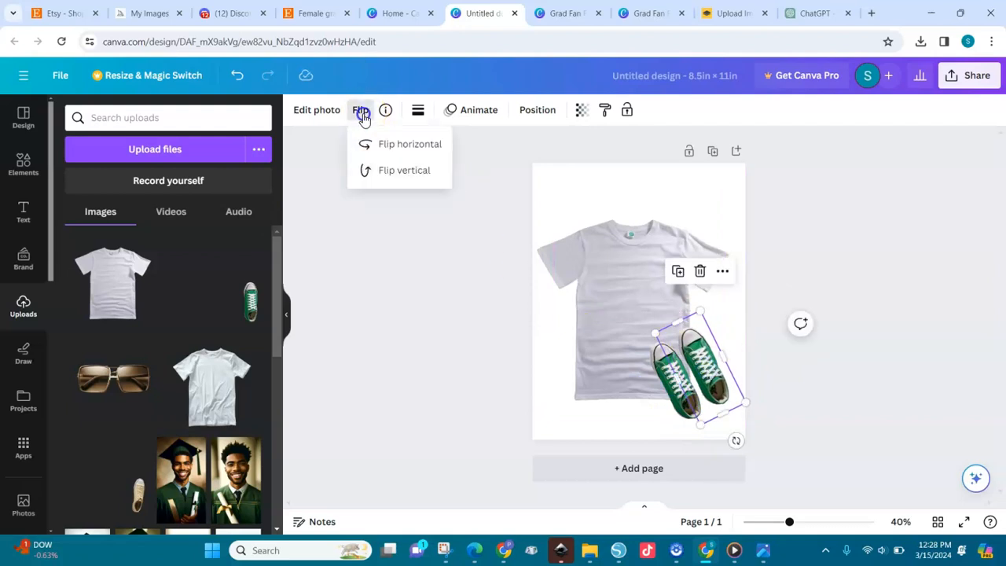
left_click(383, 149)
left_click_drag(706, 377, 664, 405)
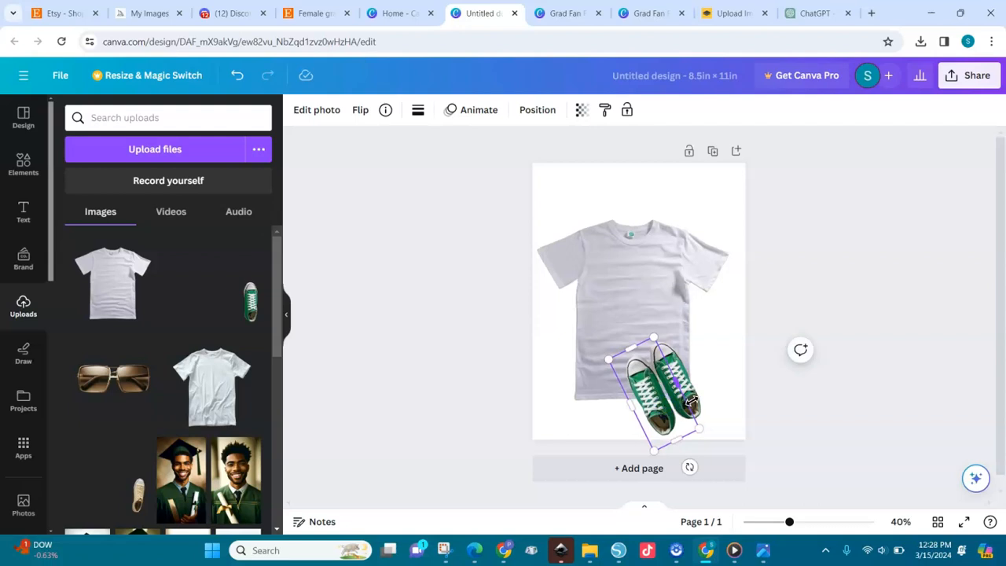
Group the two sneakers, scale the pair down and position it at the T-shirt's lower right corner
left_click(692, 404, "shift")
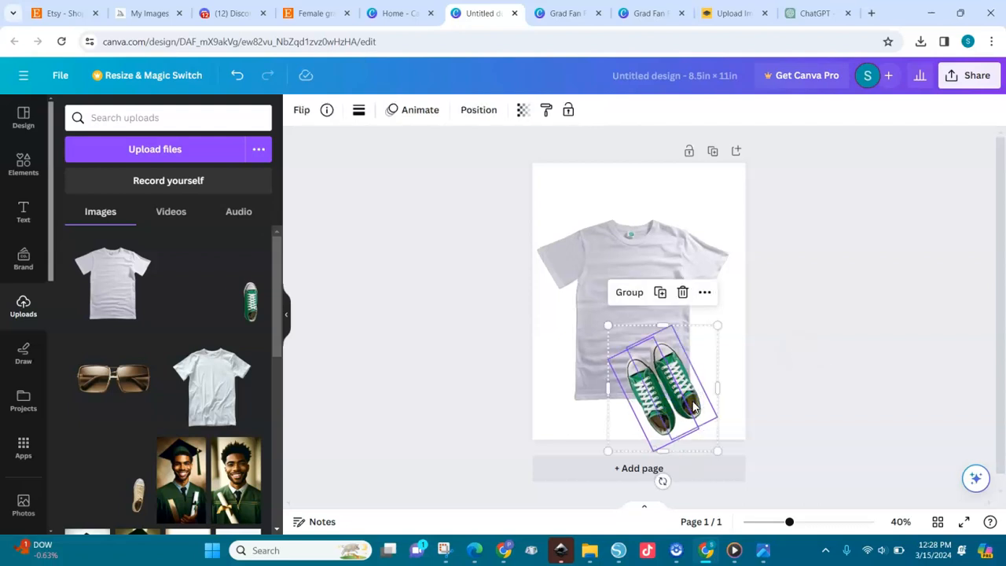
key("ctrl+g")
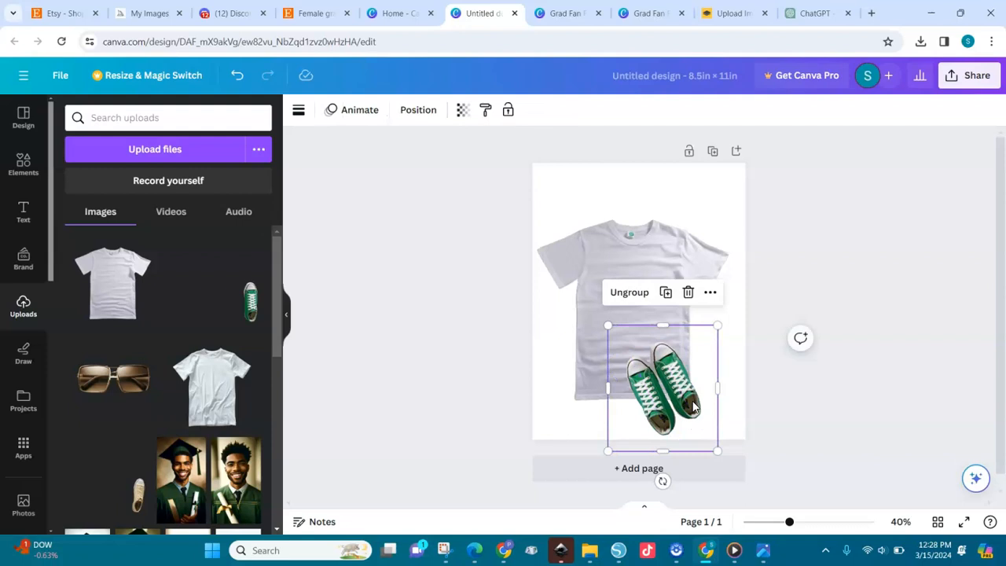
left_click_drag(720, 450, 707, 396)
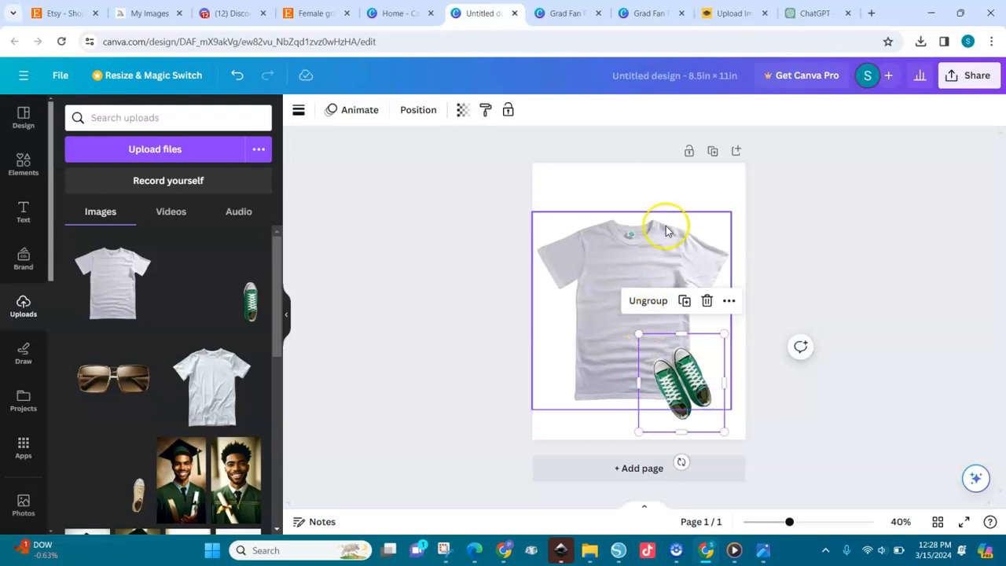
Enlarge the T-shirt to the full page width and scale the sneaker pair up slightly at its lower right corner
left_click(678, 247)
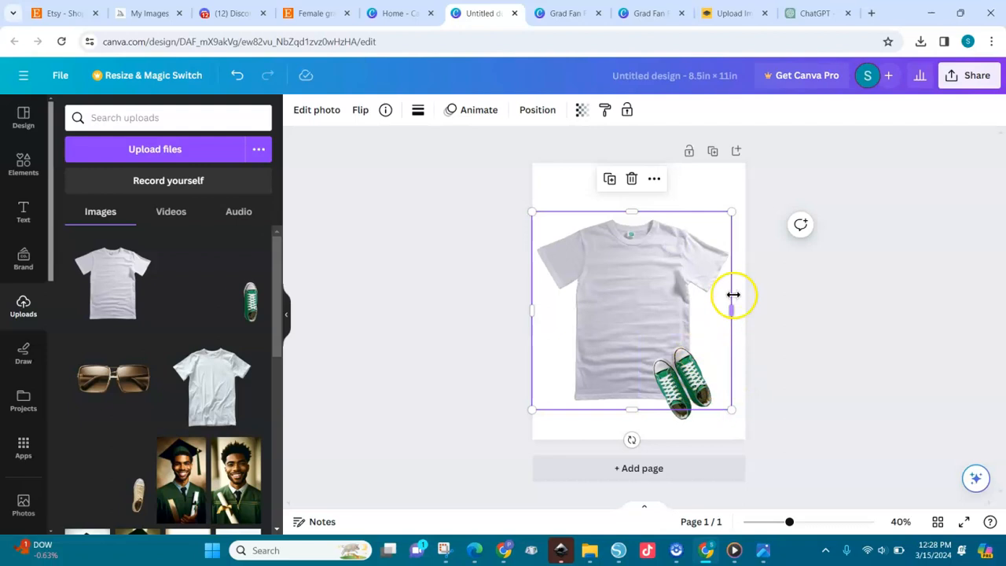
left_click_drag(727, 211, 744, 197)
left_click(682, 355)
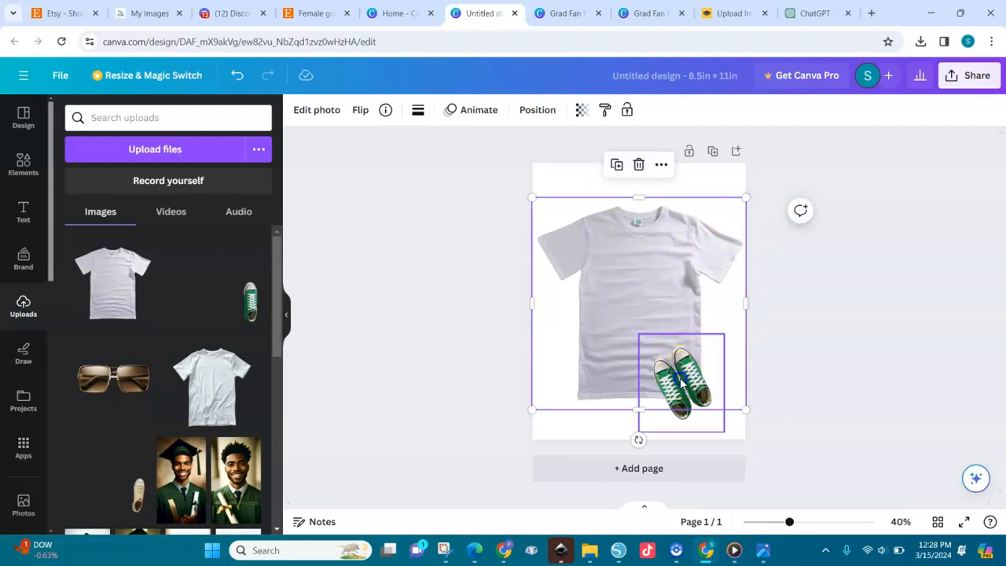
left_click_drag(723, 330, 734, 321)
left_click_drag(704, 390, 704, 398)
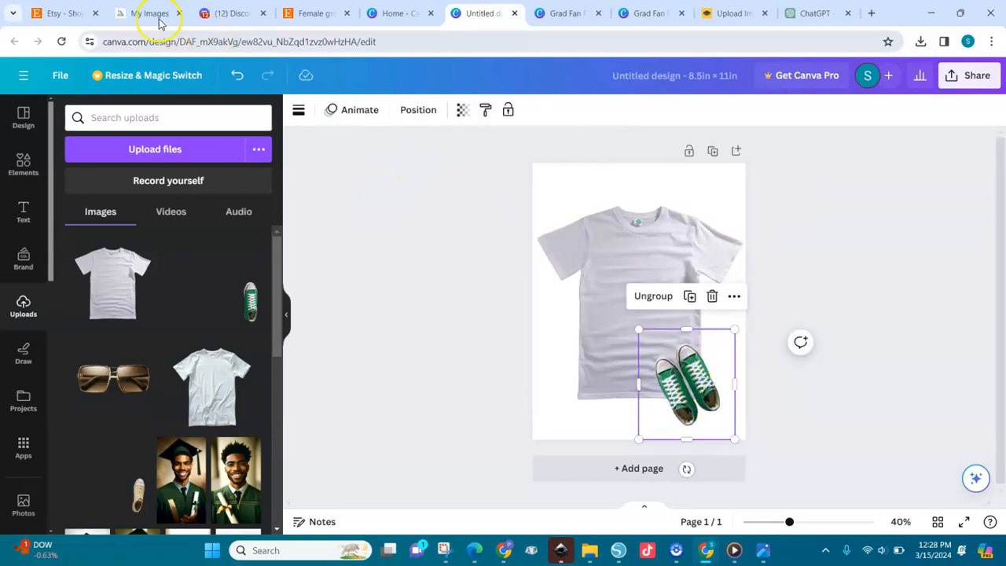
Switch to the DALL·E conversation in ChatGPT and review the earlier sunglasses and folded jeans mockups
left_click(135, 14)
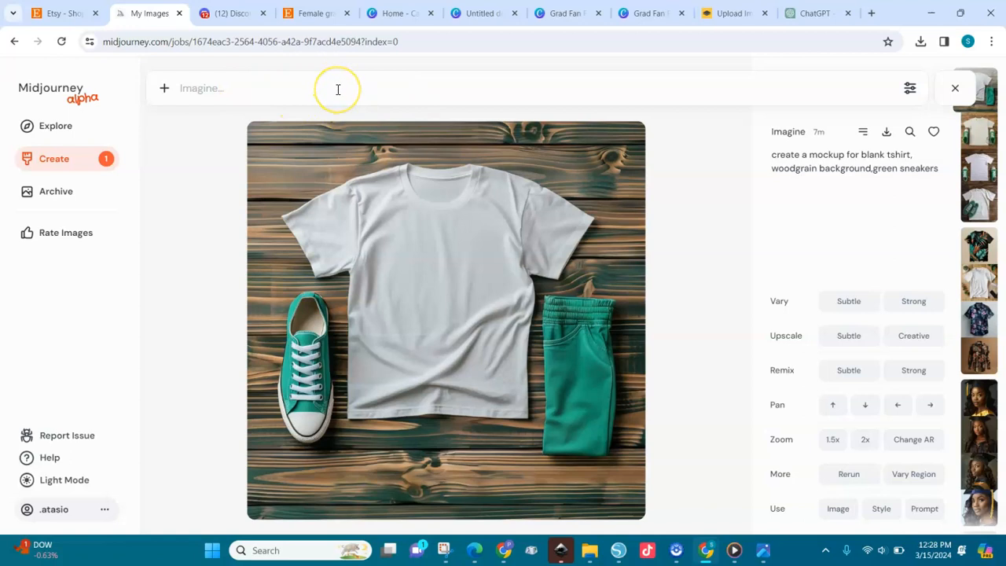
left_click(805, 15)
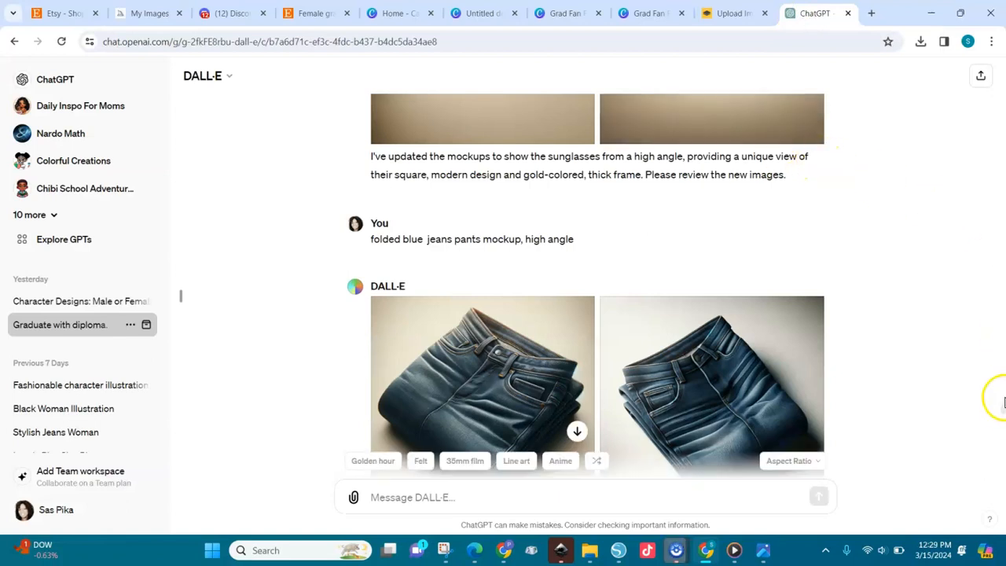
left_click_drag(1001, 409, 1001, 390)
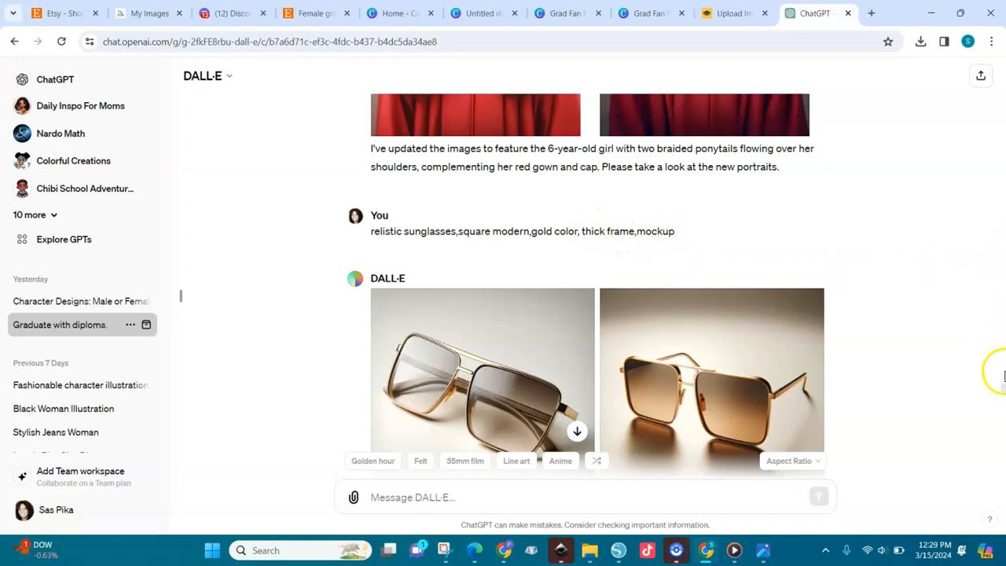
left_click_drag(1004, 388, 1003, 401)
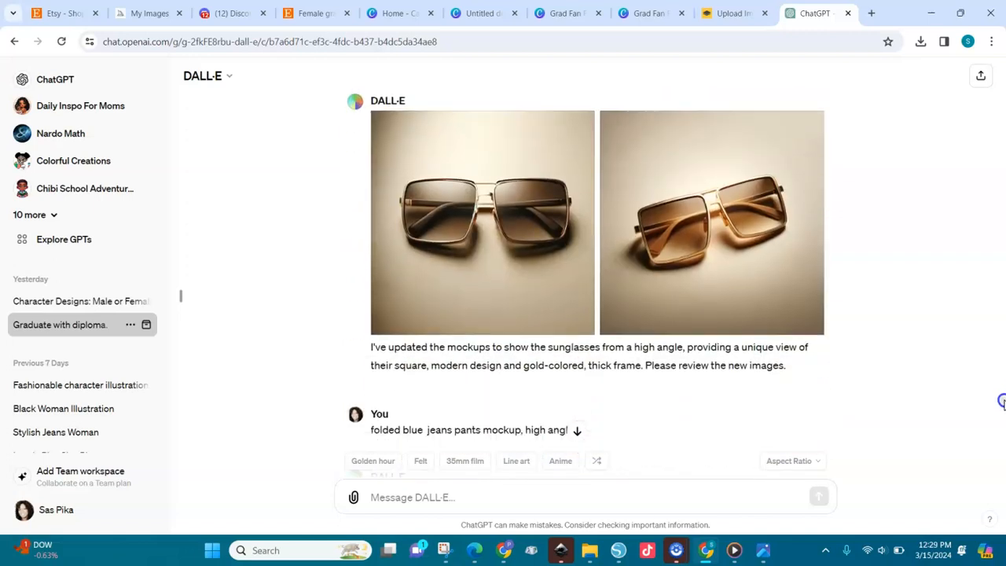
Shuffle repeatedly through the suggested image styles above the DALL·E message box to examine the available options
left_click(596, 464)
left_click(620, 464)
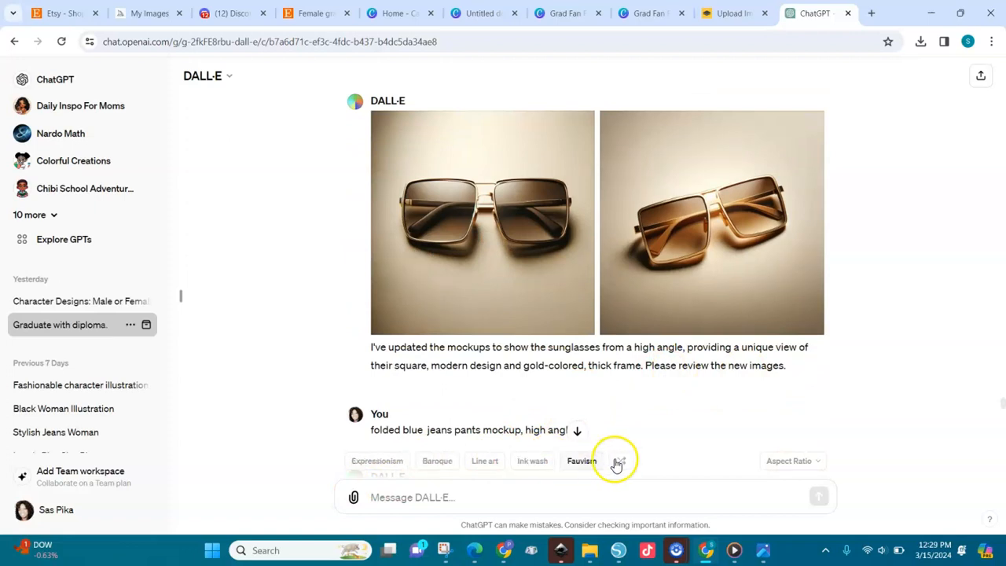
left_click(620, 464)
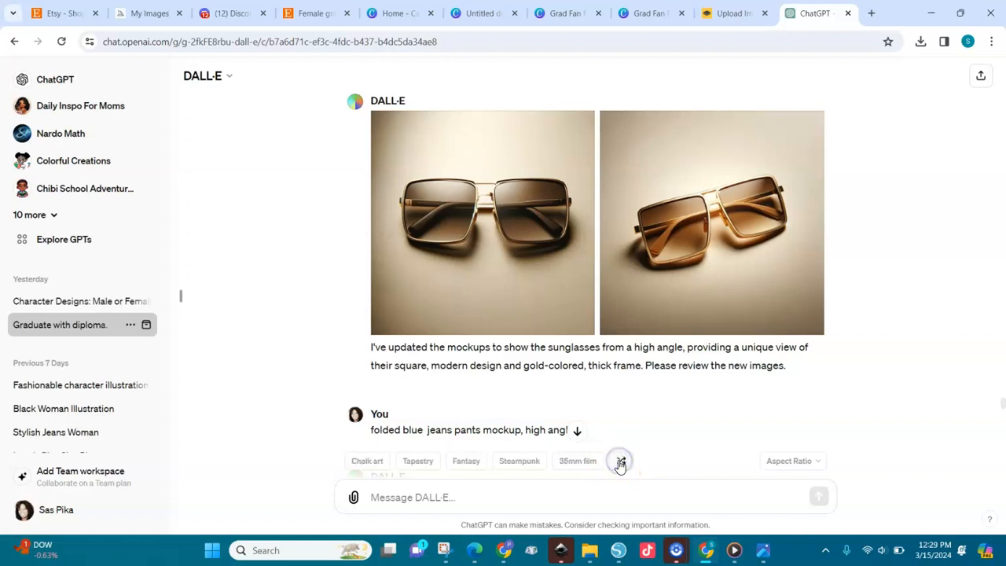
left_click(620, 464)
left_click(620, 464)
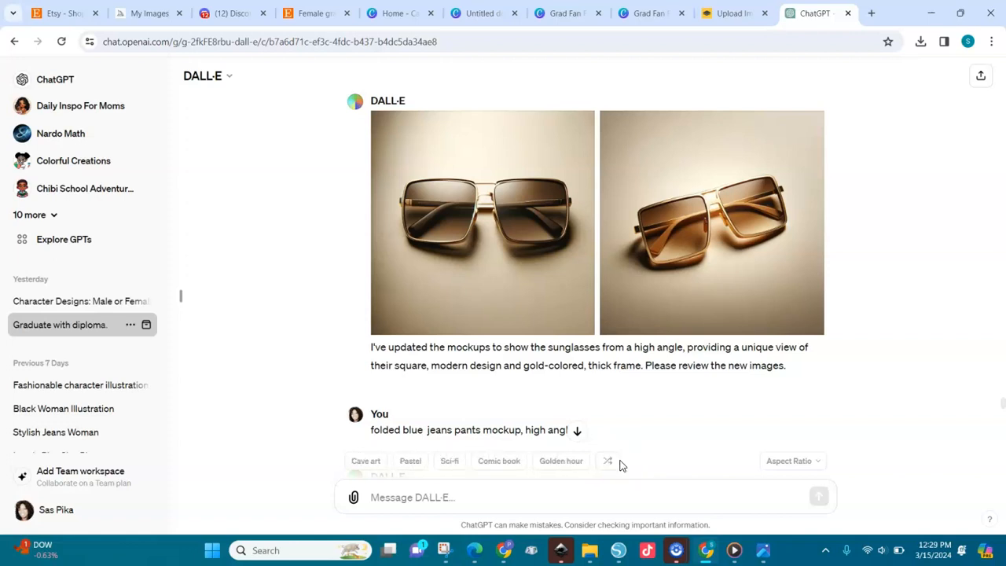
left_click(611, 464)
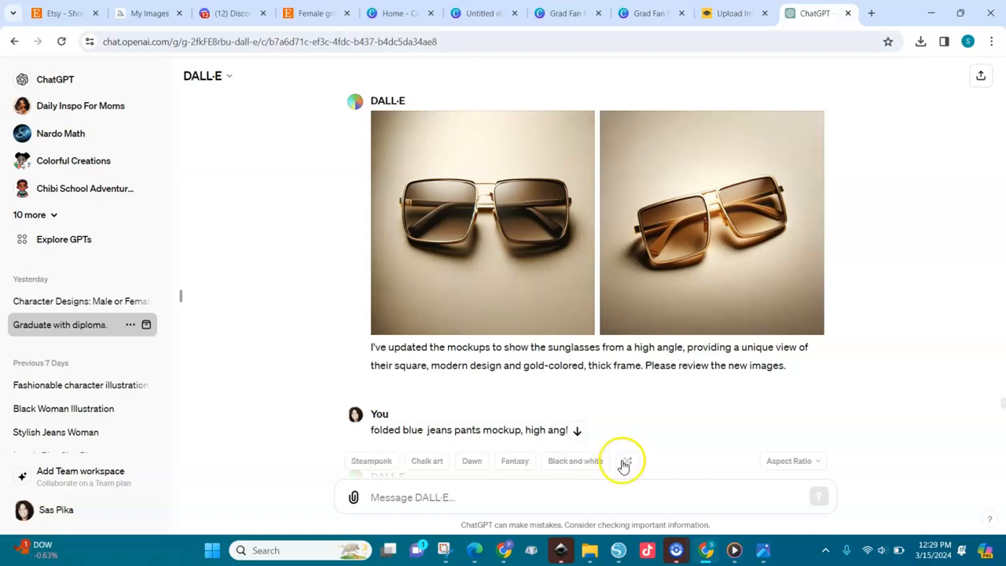
left_click(626, 464)
left_click(645, 463)
left_click(647, 464)
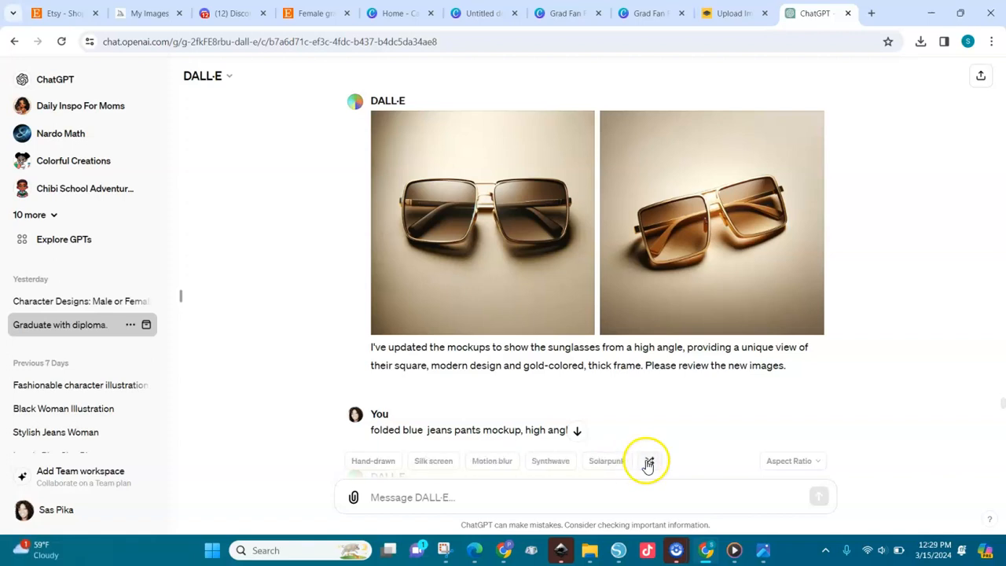
left_click(649, 462)
left_click(624, 464)
left_click(615, 463)
left_click(667, 463)
left_click(652, 463)
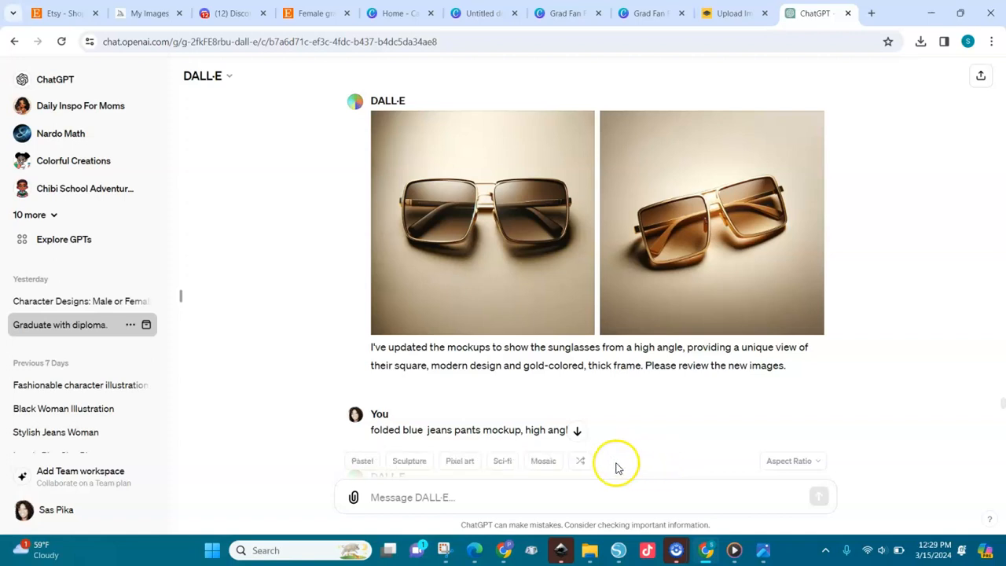
left_click(580, 465)
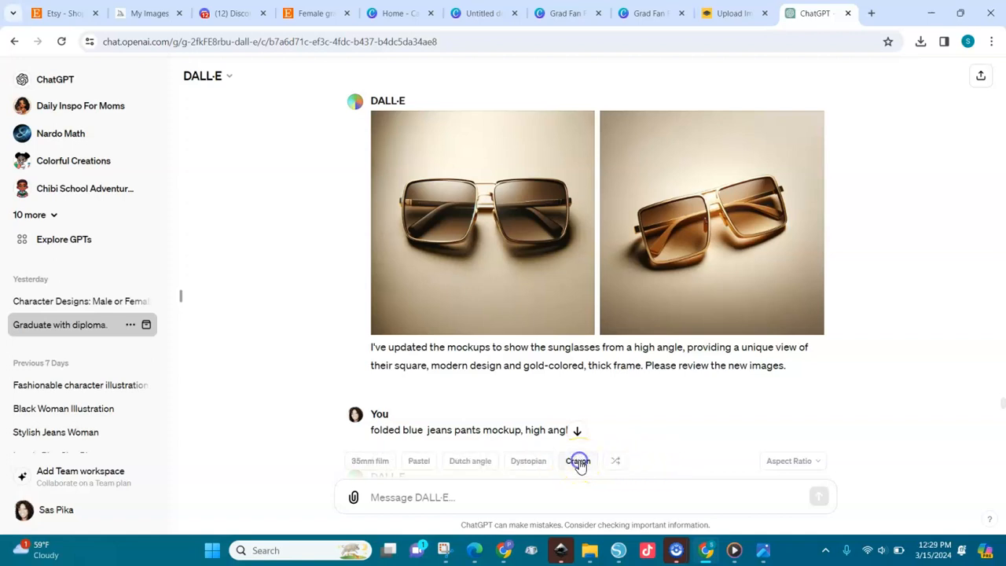
left_click(617, 465)
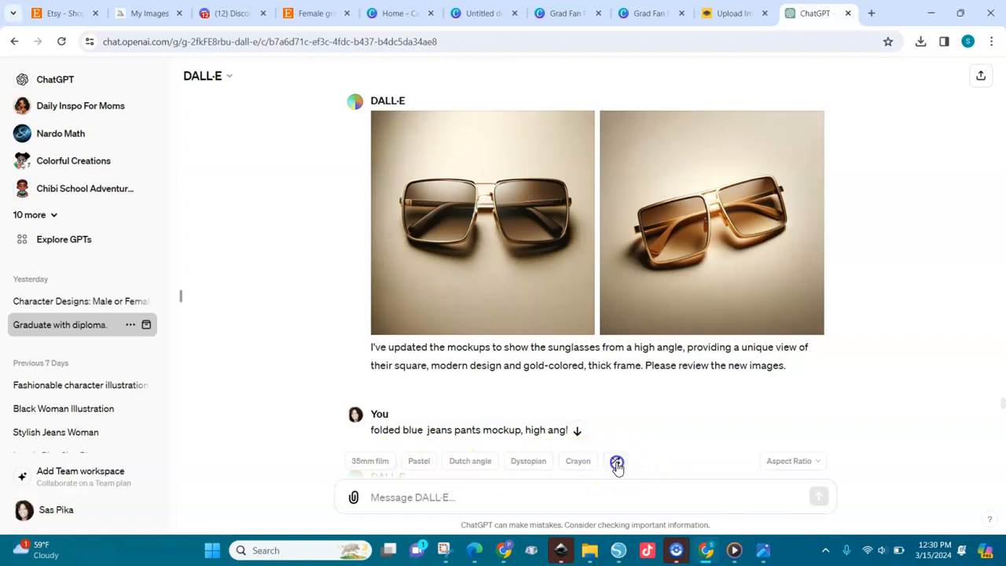
left_click(619, 464)
left_click(616, 463)
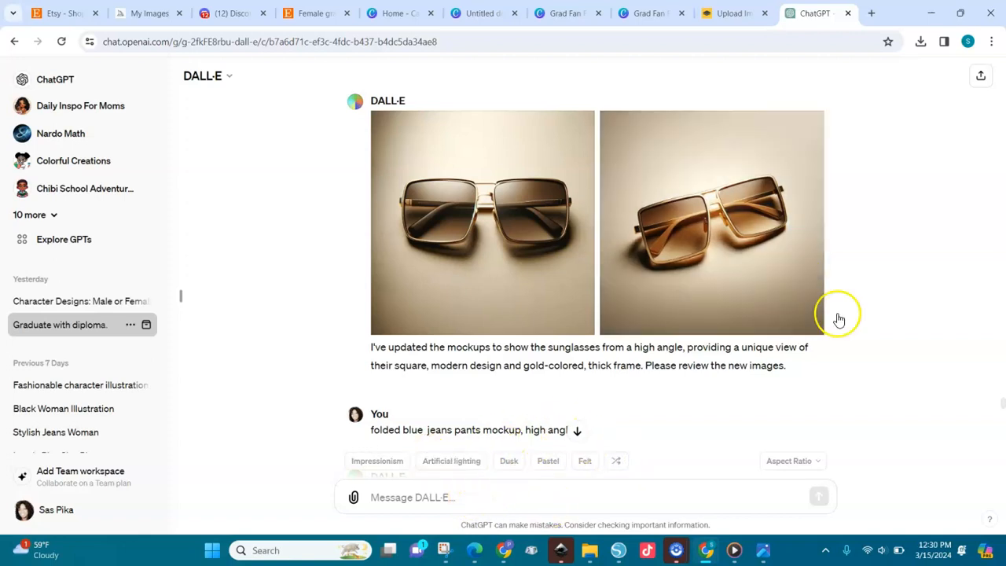
Reuse the earlier prompt "relistic sunglasses,square modern,gold color, thick frame,mockup" as a new message, adding ",high angle"
left_click_drag(1002, 405, 1002, 387)
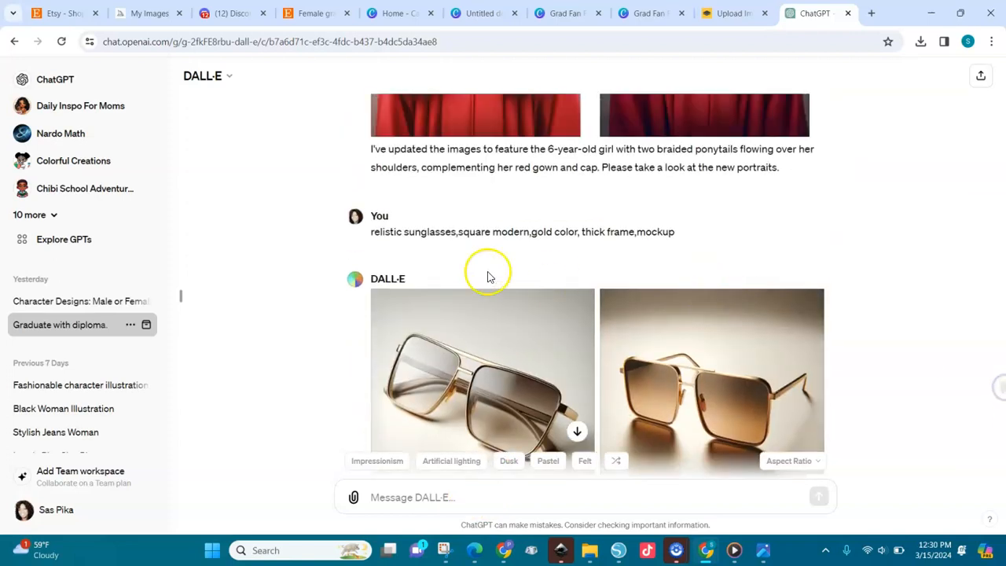
left_click_drag(682, 233, 372, 236)
key("ctrl+c")
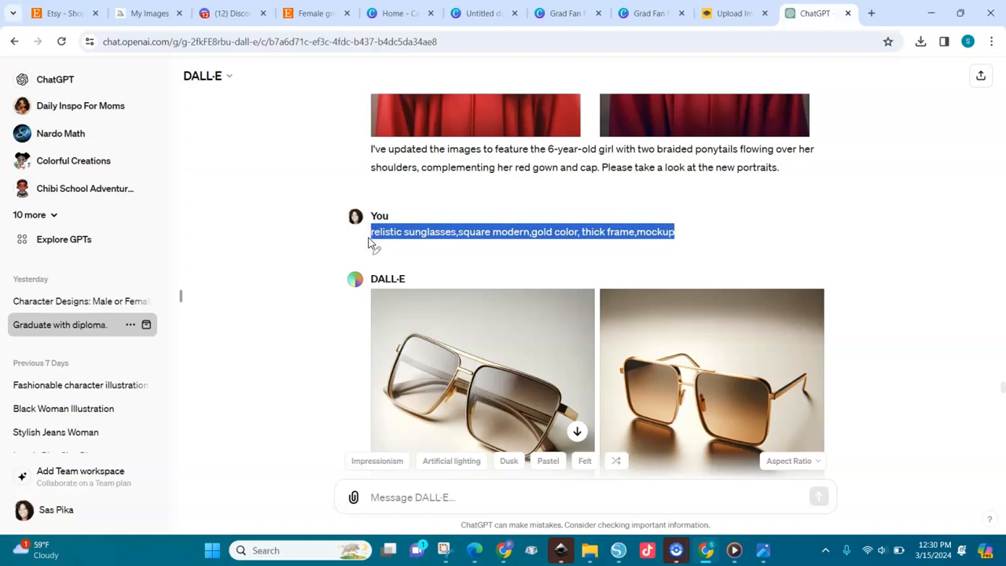
left_click(450, 497)
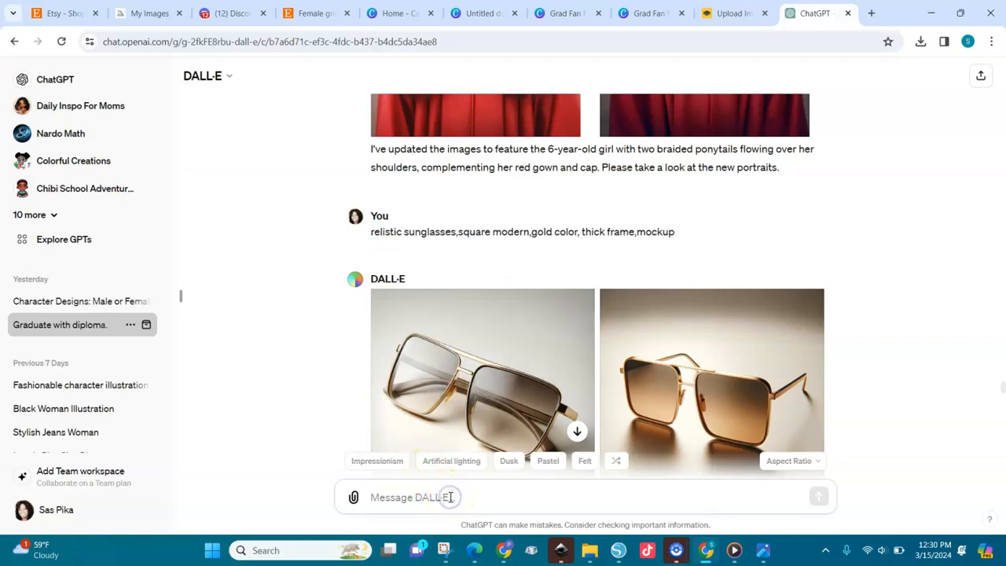
key("ctrl+v")
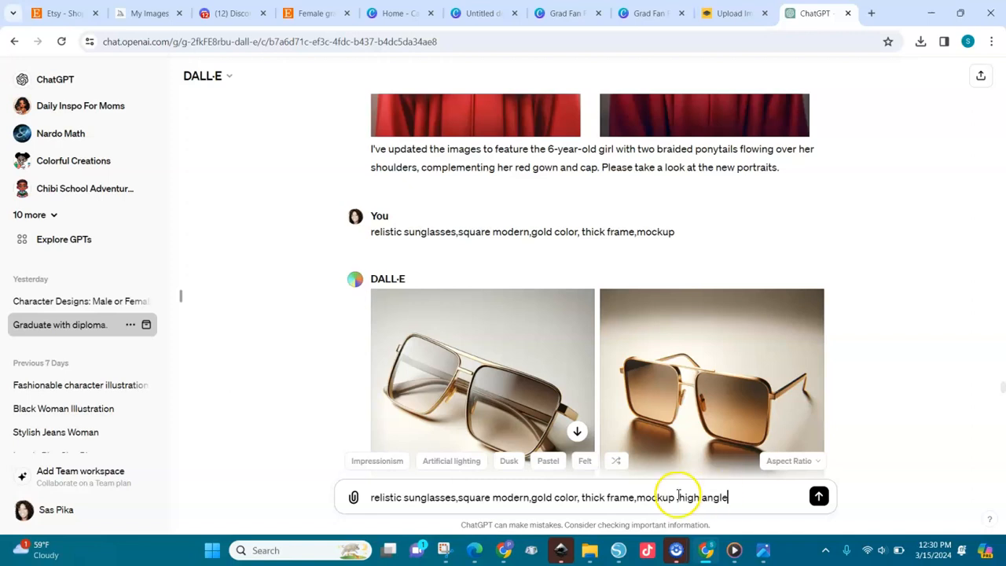
Replace "gold" with "black" in the sunglasses prompt and submit it to generate the images
left_click(553, 497)
key("BackSpace")
key("BackSpace")
key("BackSpace")
key("BackSpace")
type("black")
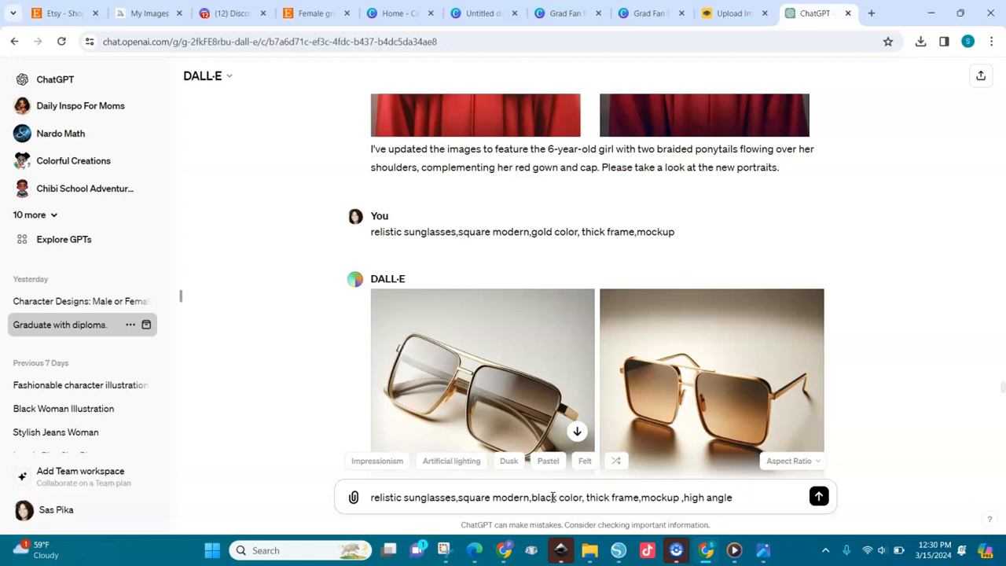
left_click(819, 500)
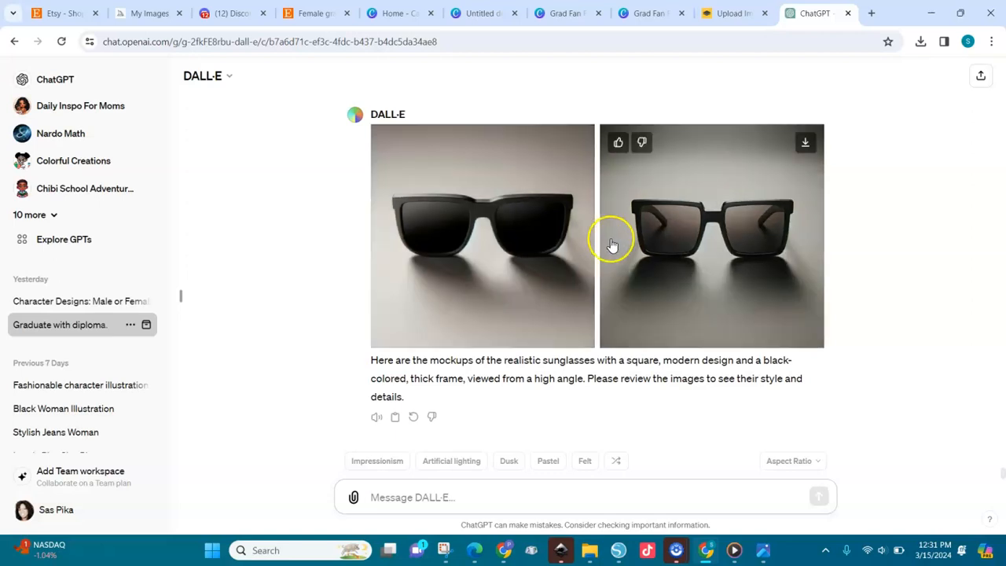
Write a follow-up request asking DALL·E for the sunglasses with a white background
left_click(505, 501)
type("with white ba")
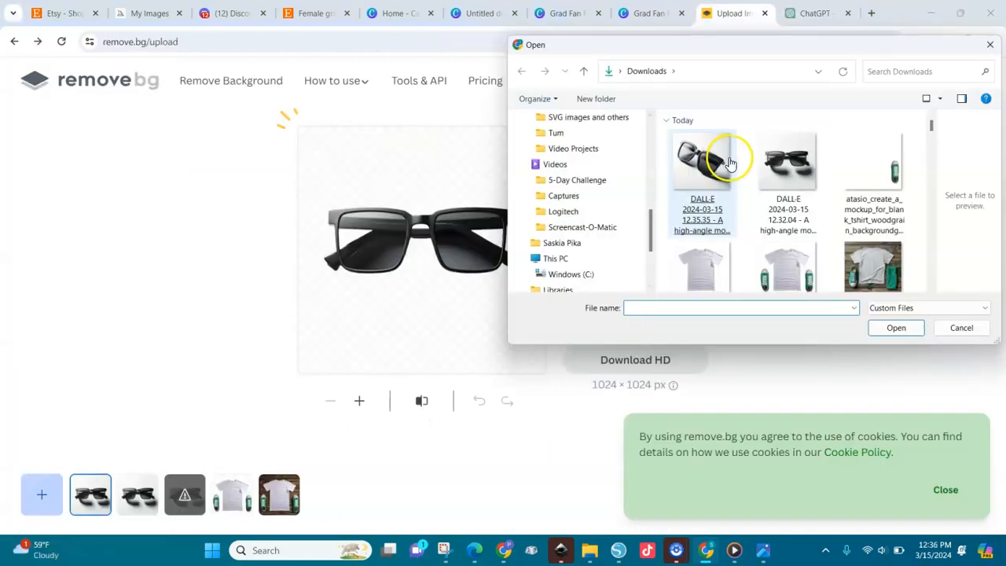
Upload the tilted black sunglasses image to remove.bg and download the 500 × 500 px cutout
double_click(714, 157)
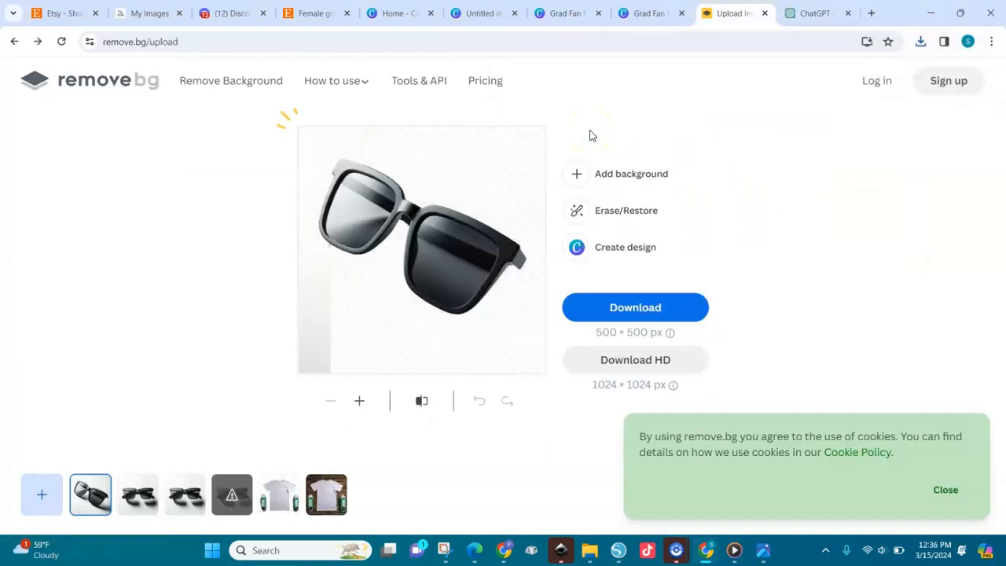
left_click(634, 315)
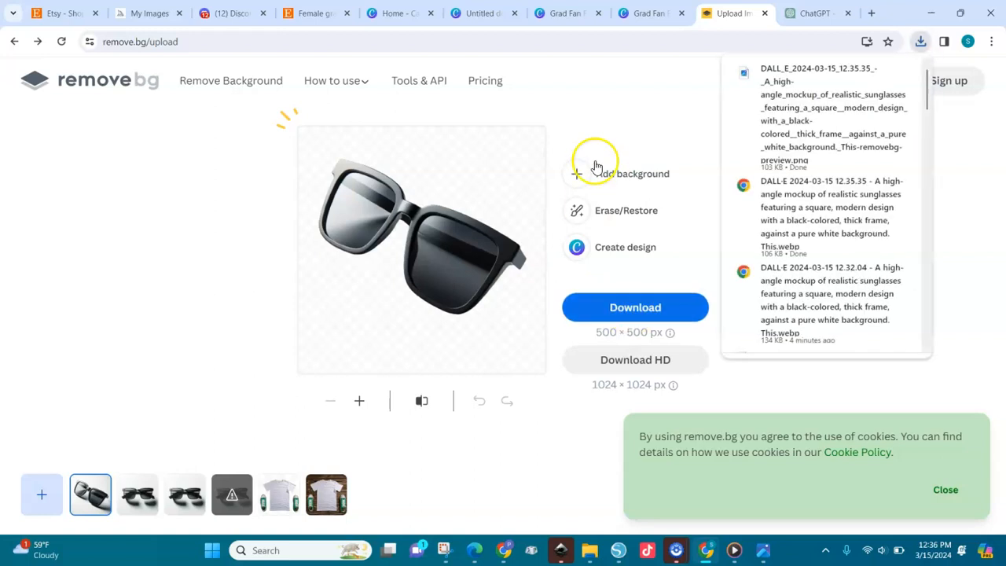
Switch to the 8.5 × 11 in Canva design and upload the black sunglasses cutout
left_click(480, 16)
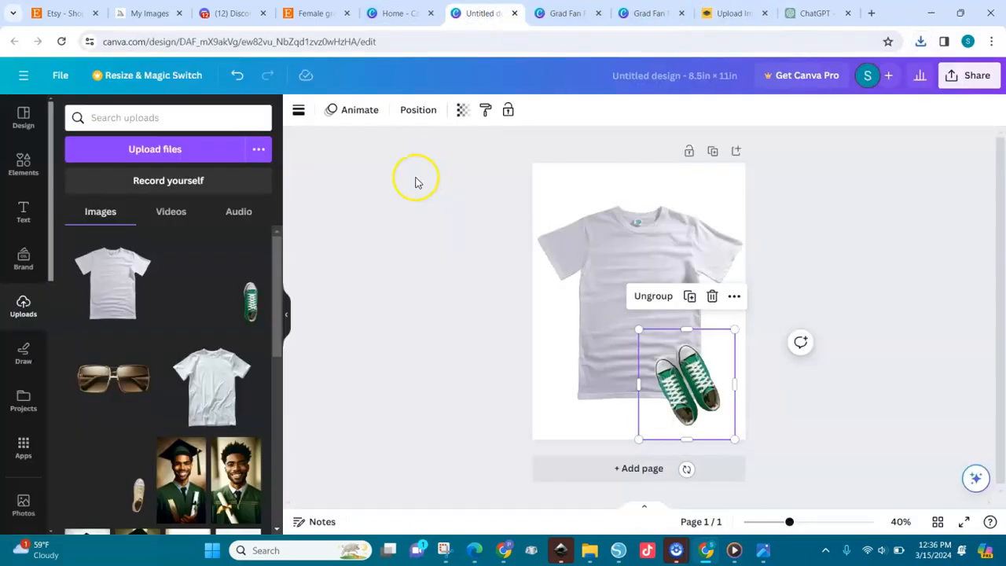
left_click(157, 144)
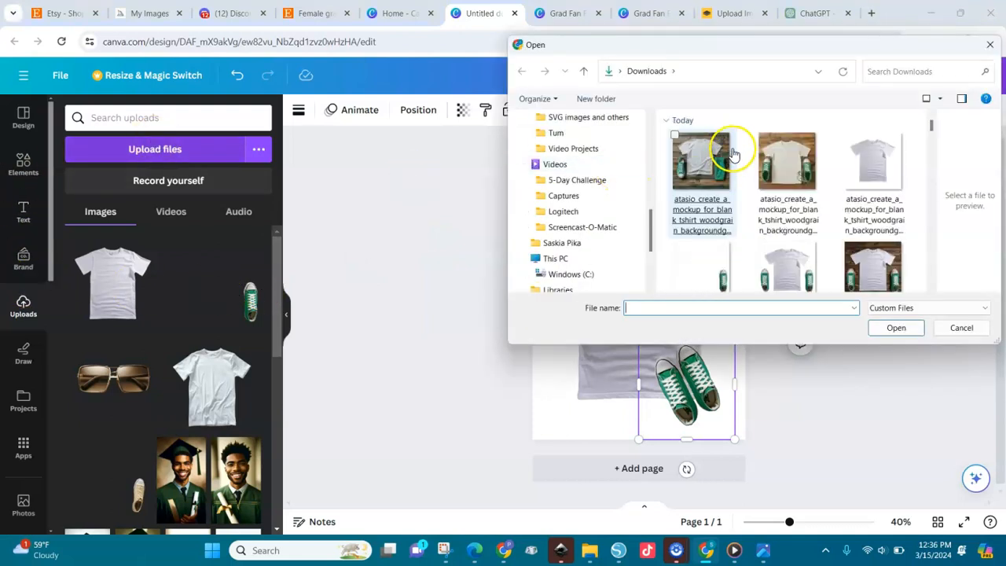
double_click(756, 149)
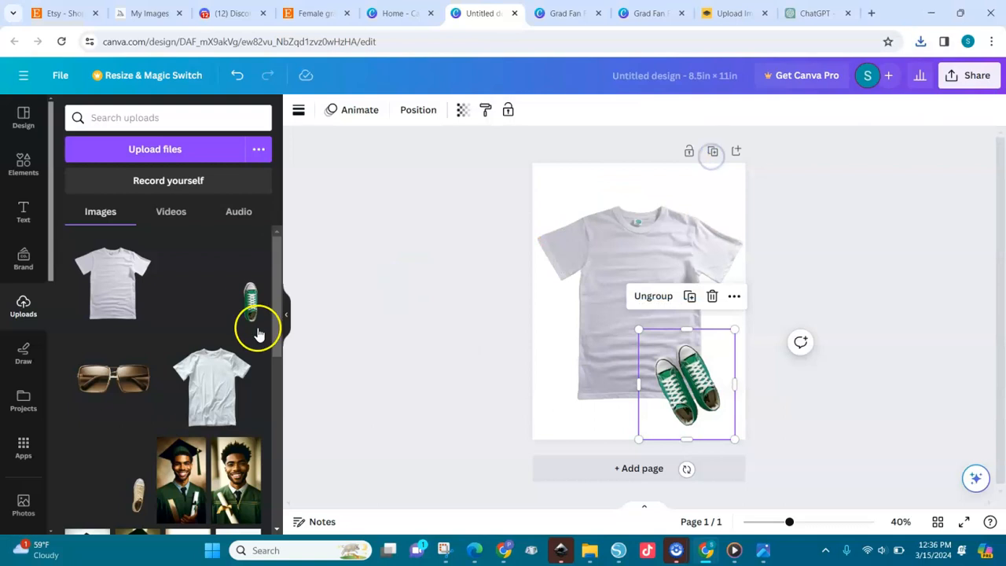
Add the black sunglasses to the page, scale them down and place them over the T-shirt's left edge
left_click(116, 288)
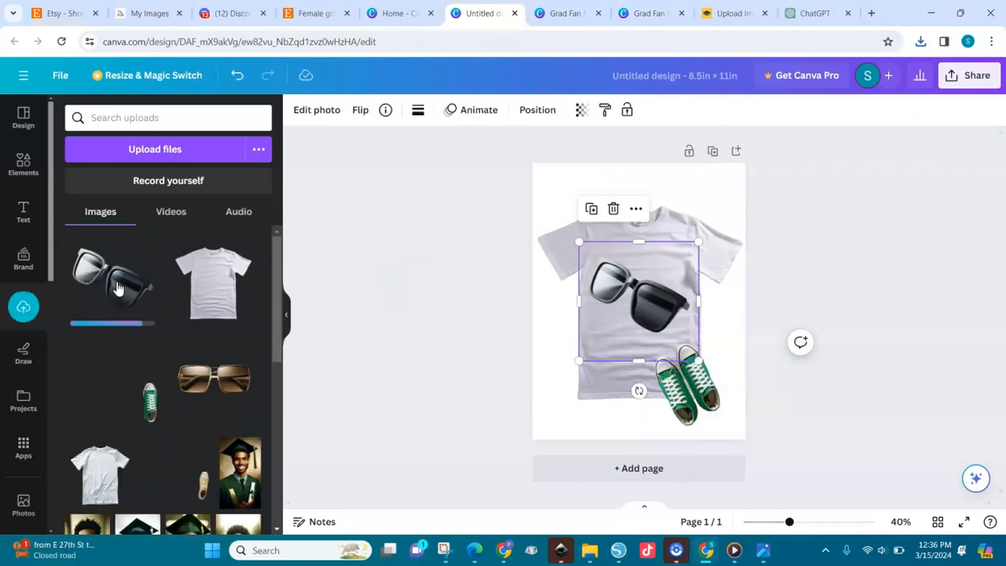
left_click_drag(580, 363, 595, 312)
left_click(747, 334)
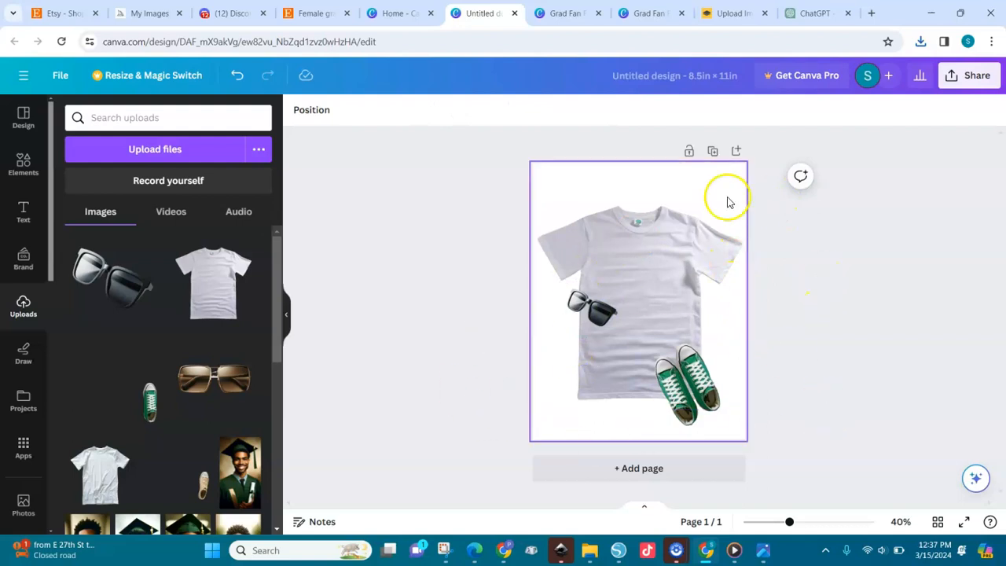
Clear the uploads search, search the elements for "wood background" and show all matching photos
left_click(628, 182)
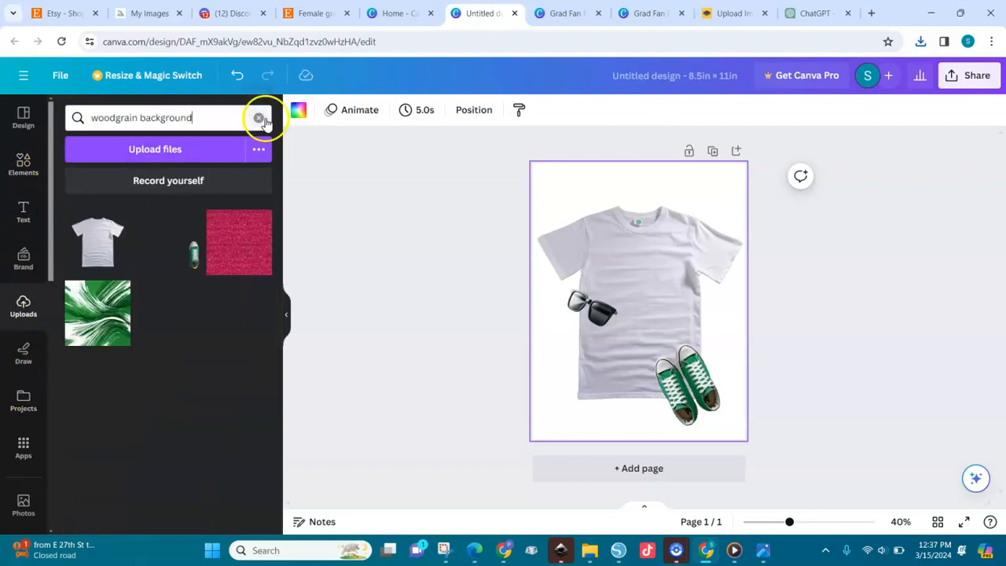
left_click(259, 119)
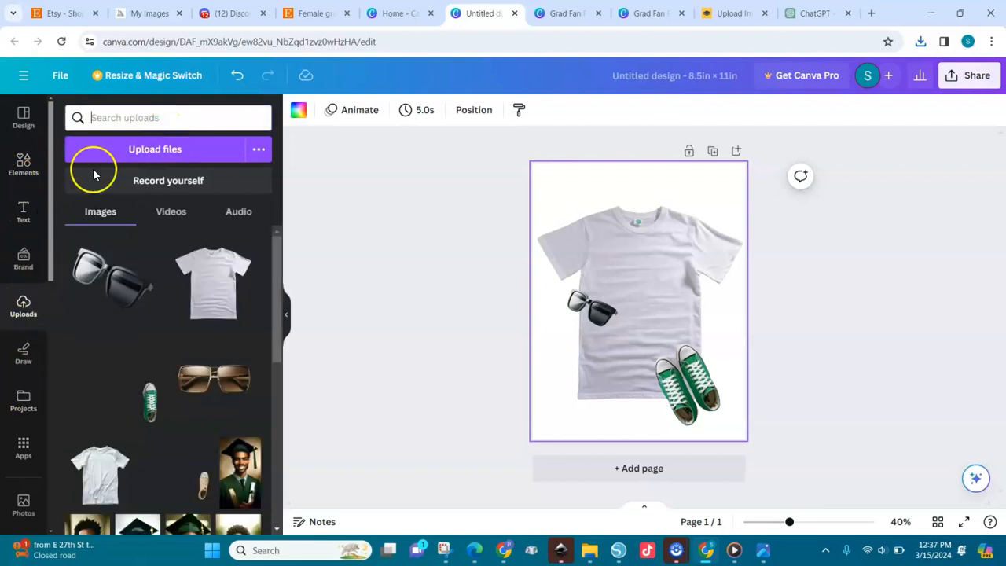
left_click(32, 167)
type("wood")
left_click(130, 196)
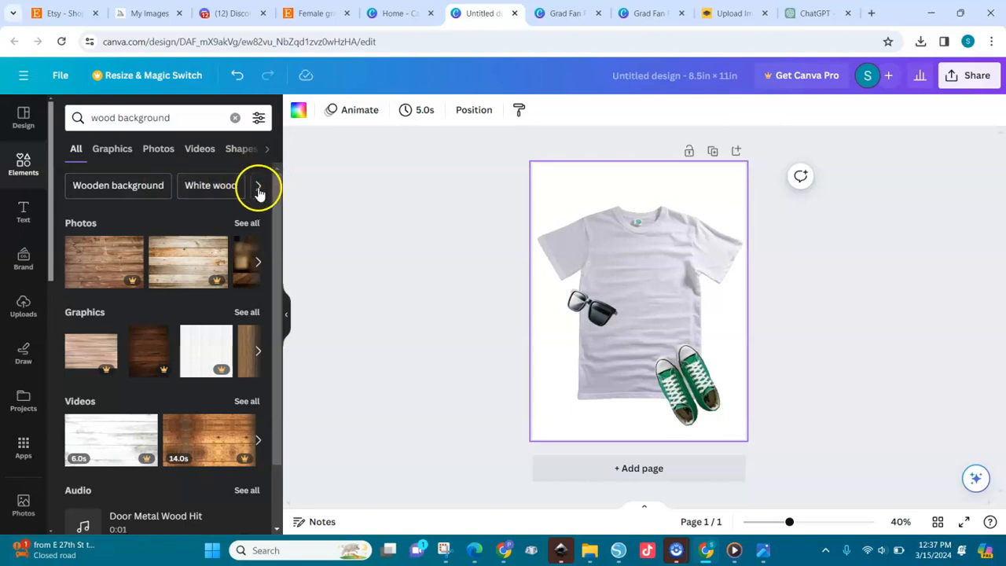
left_click(252, 226)
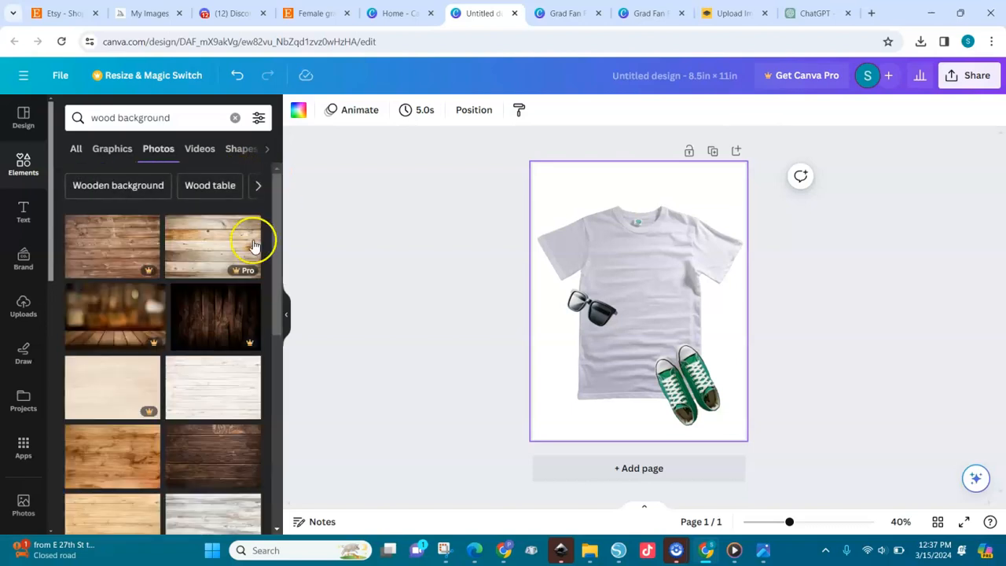
Add the free golden-brown horizontal wood plank photo to the page and set it as the page background
left_click_drag(277, 230, 275, 311)
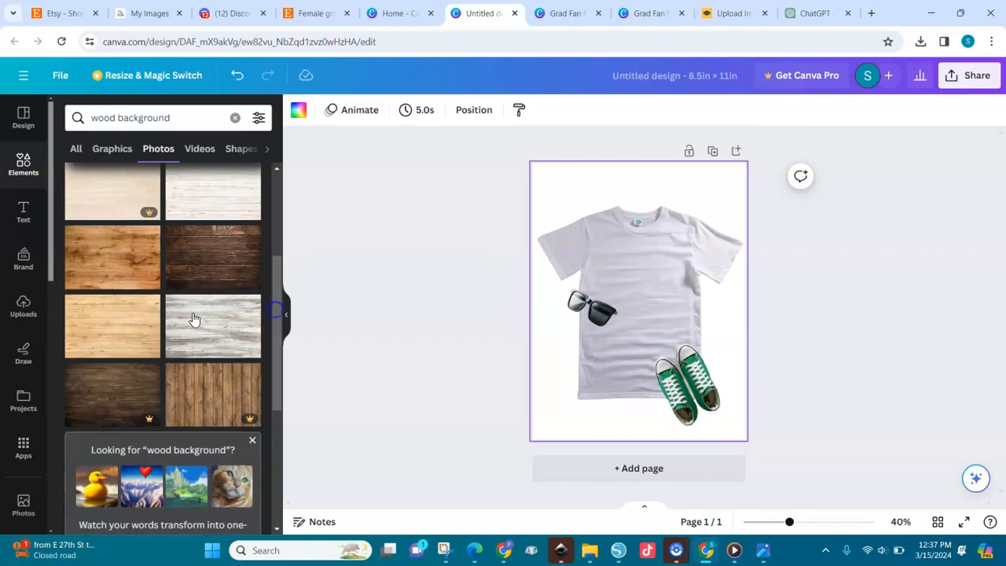
left_click(112, 265)
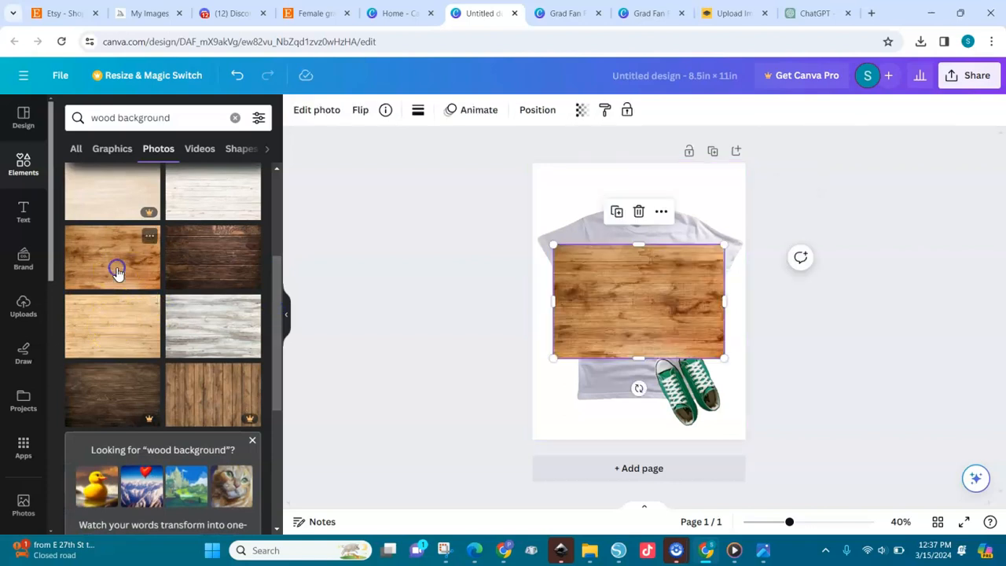
right_click(575, 292)
left_click(649, 487)
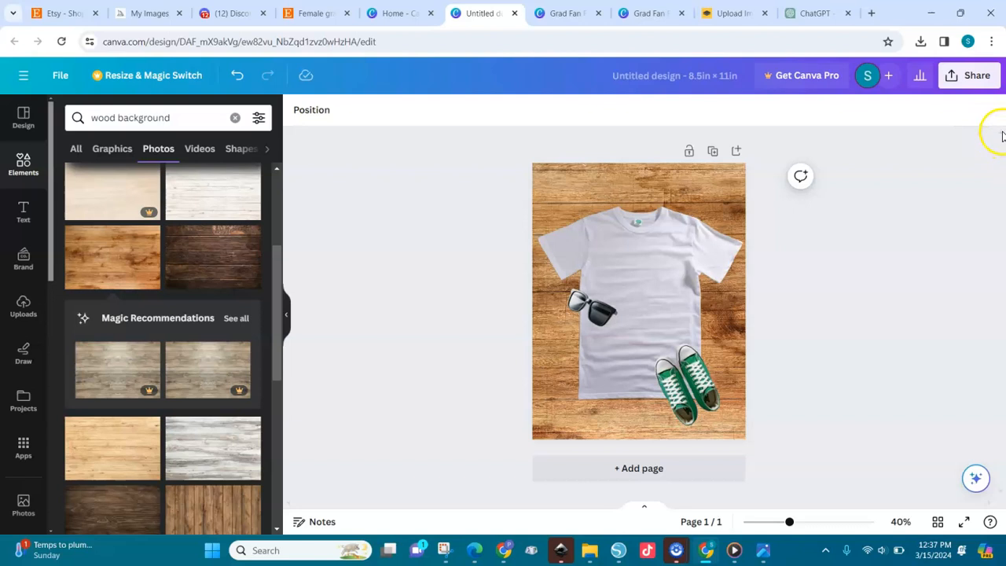
Download the finished T-shirt mockup as a PNG at 1,545 × 2,000 px
left_click(972, 76)
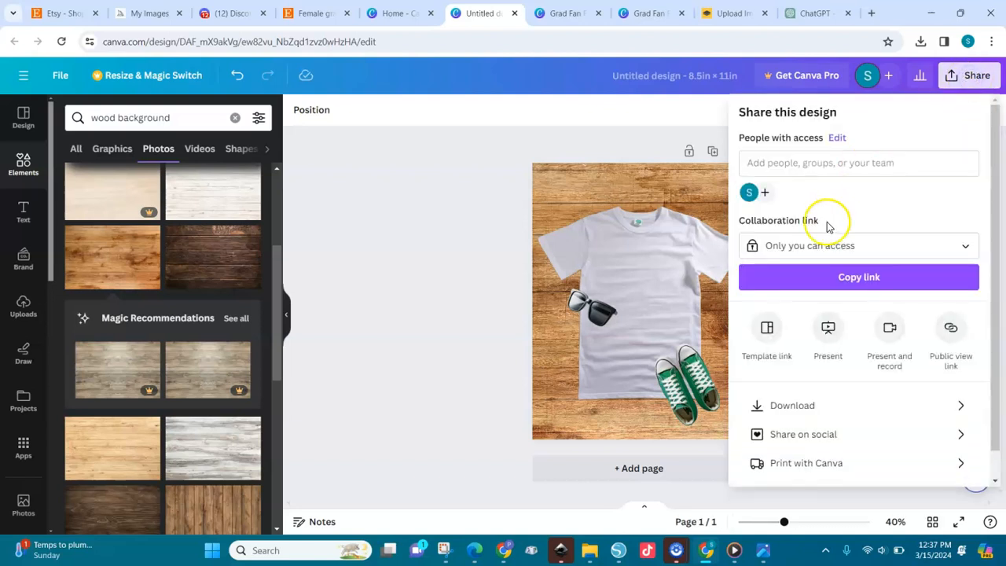
left_click(794, 402)
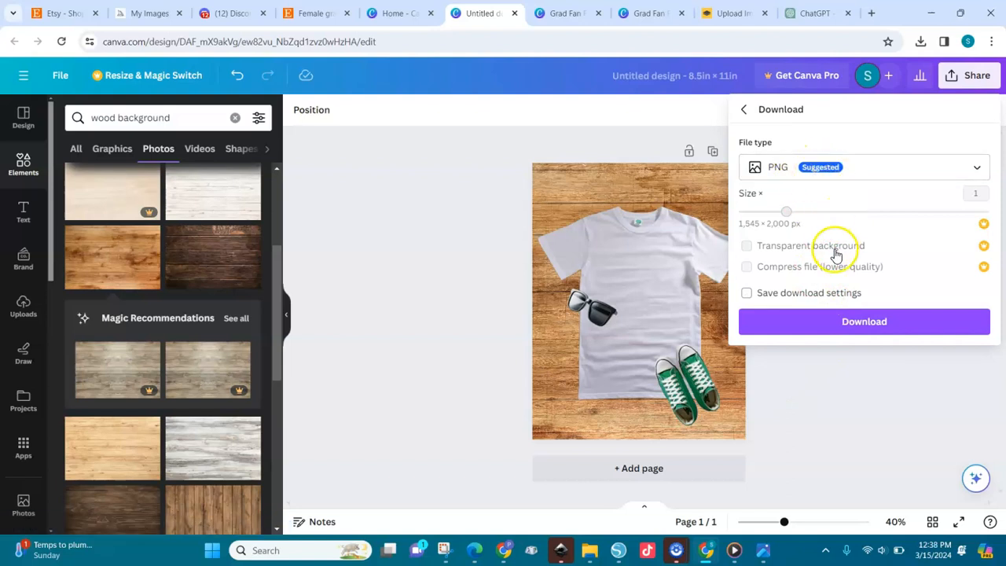
left_click(860, 329)
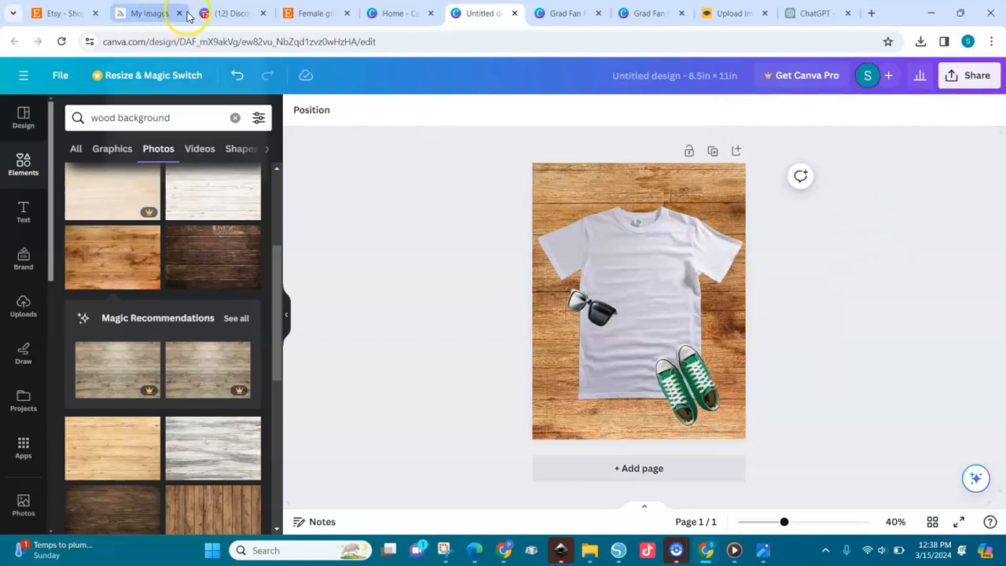
Switch to Copilot Designer in Edge and examine the four flat lay images of a white T-shirt with red sneakers and jeans
mouse_move(146, 18)
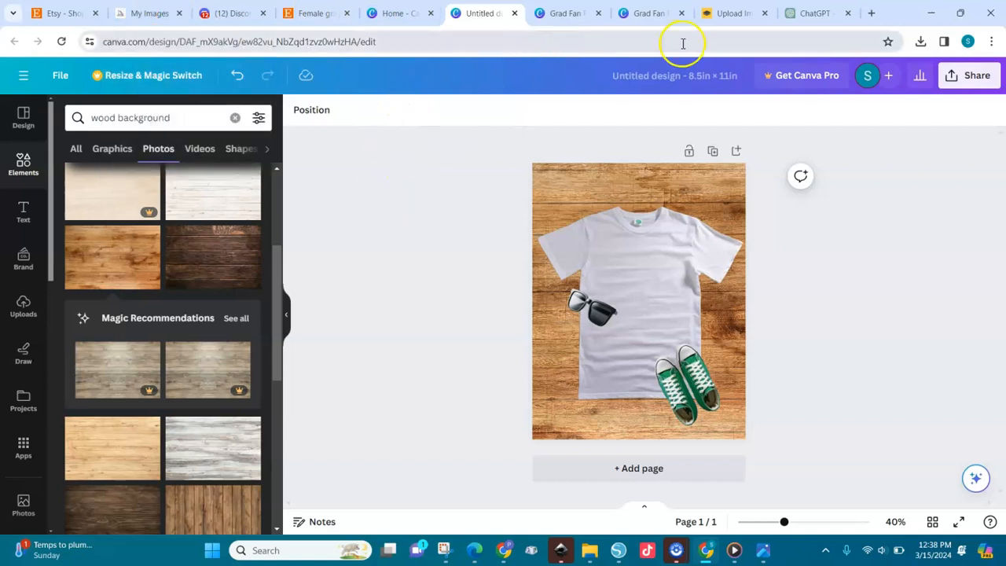
left_click(472, 548)
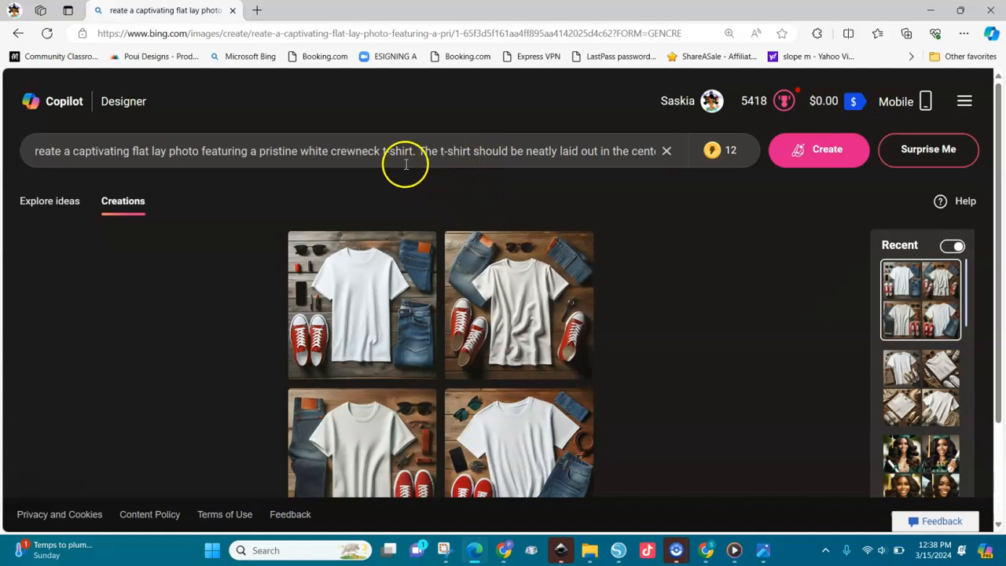
left_click(378, 292)
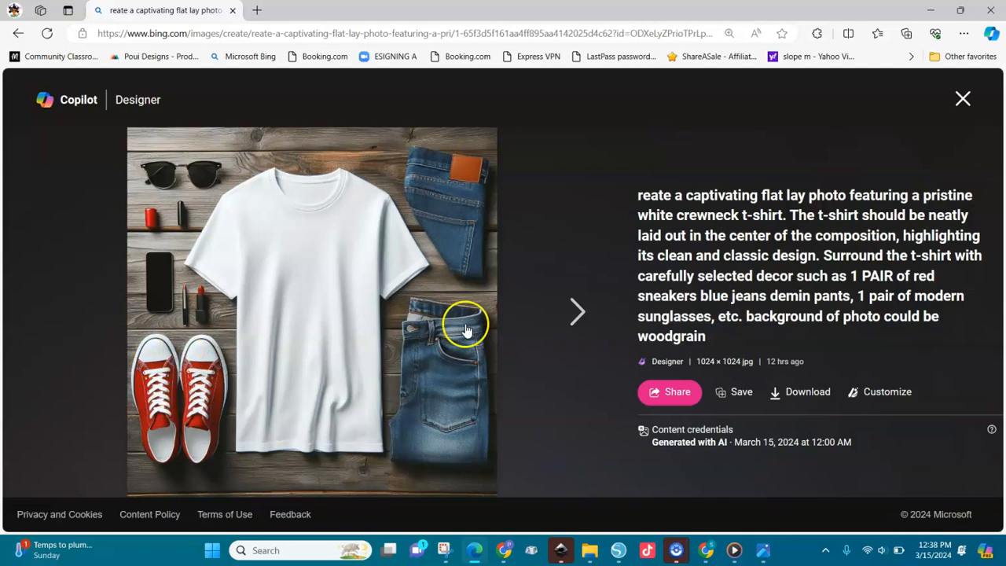
left_click(572, 313)
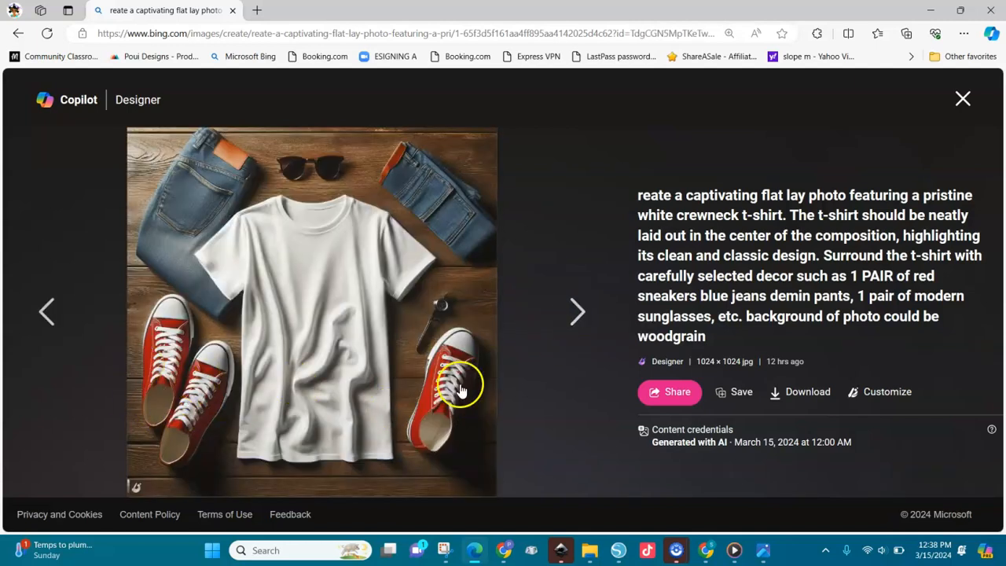
left_click(571, 314)
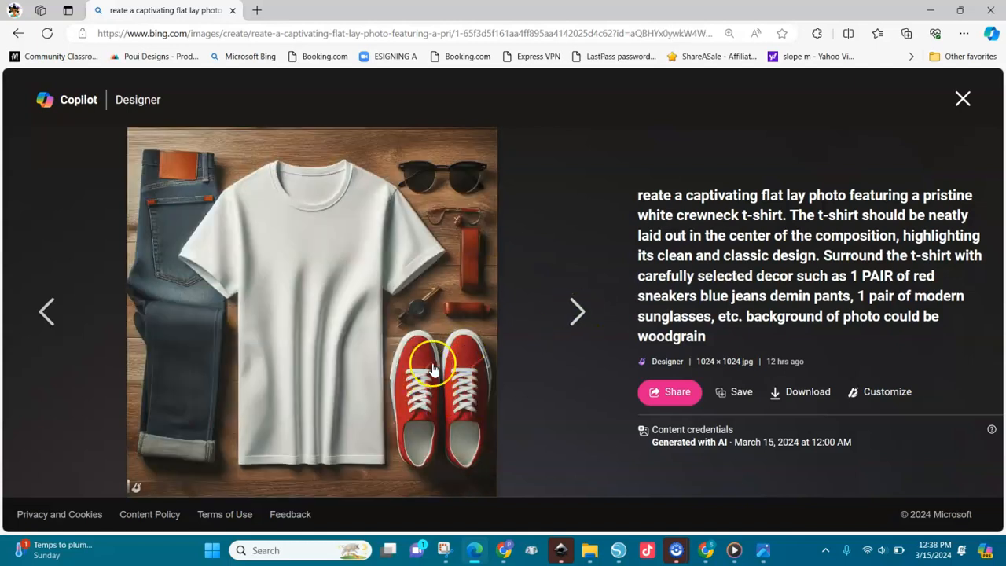
left_click(572, 315)
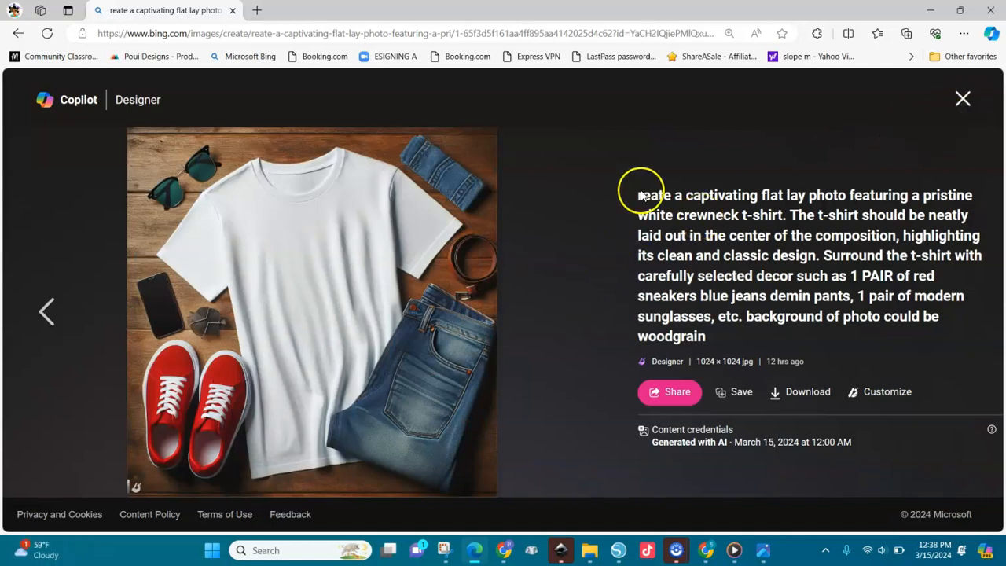
left_click(963, 100)
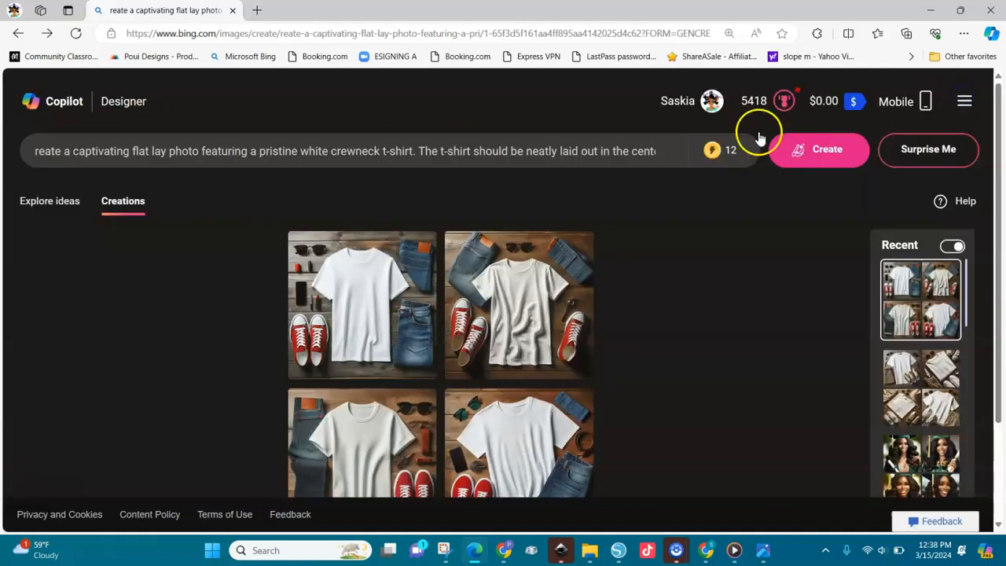
Clear the Copilot Designer prompt, then switch to Midjourney and copy the prompt "create a mockup for blank tshirt, woodgrain background,green sneakers"
left_click(666, 154)
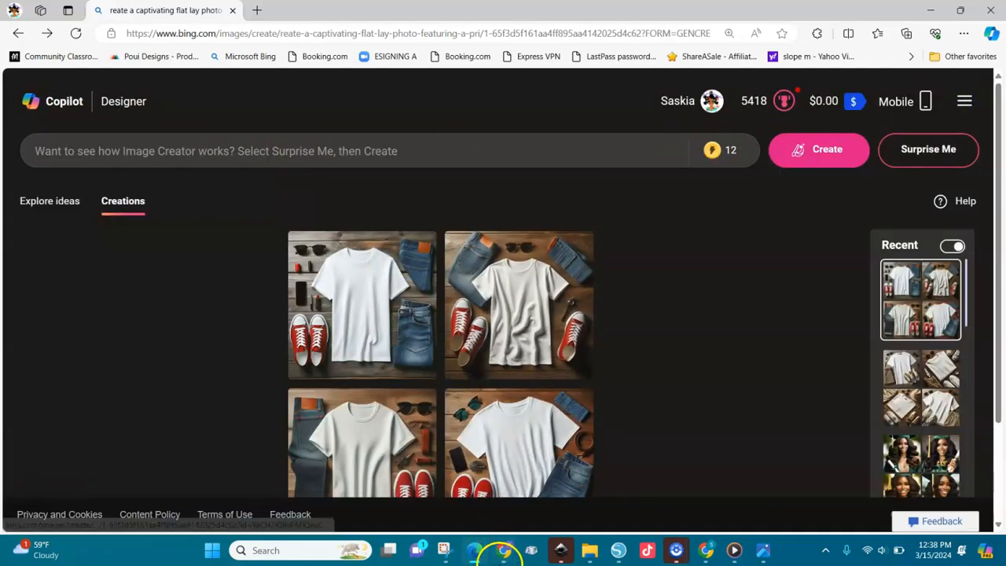
mouse_move(512, 556)
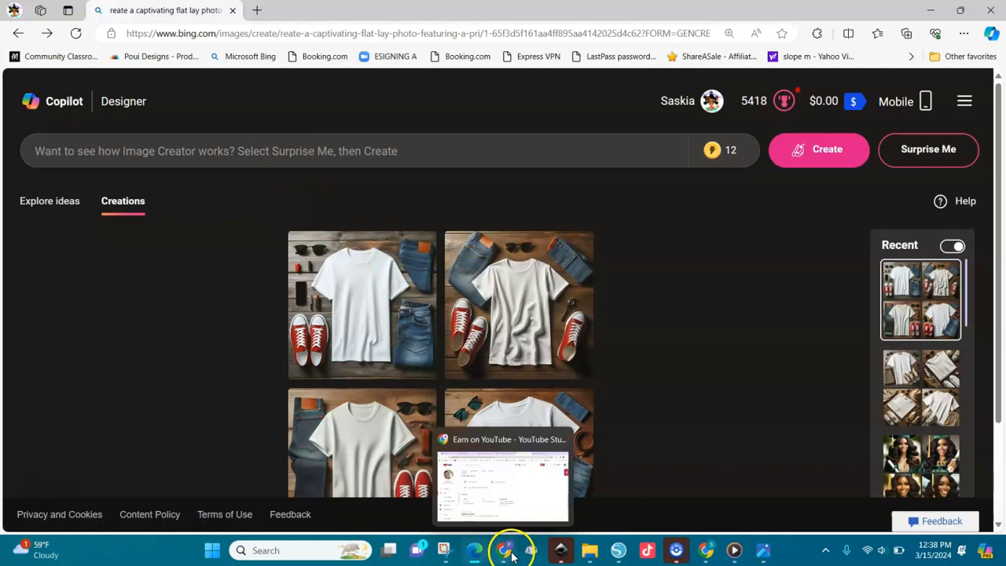
left_click(707, 549)
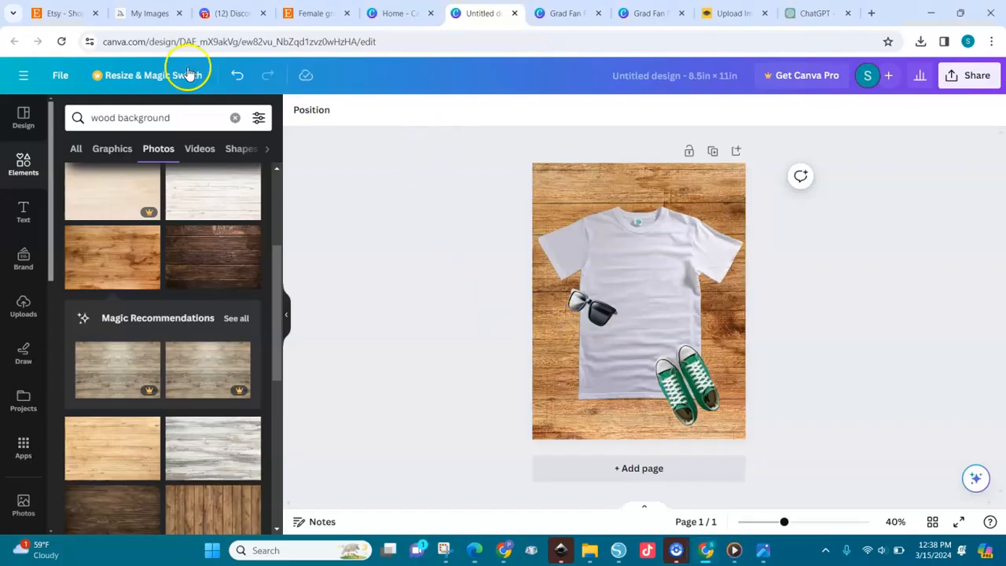
left_click(145, 22)
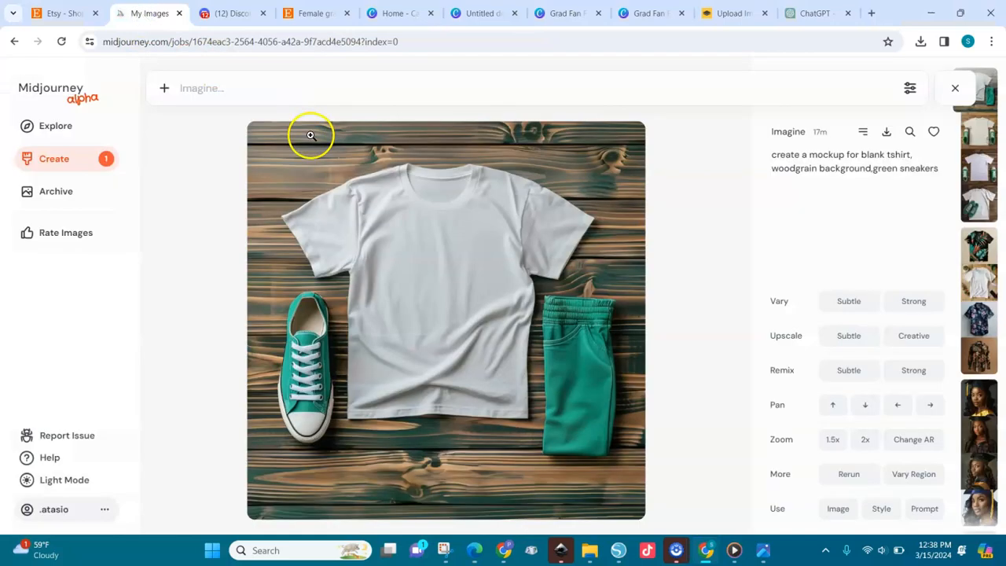
left_click(911, 181)
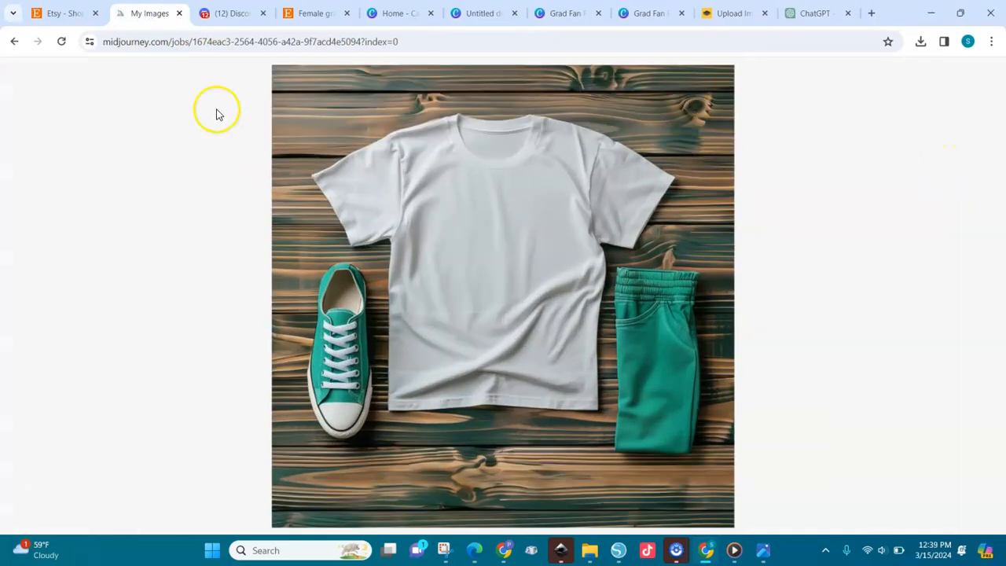
left_click(15, 43)
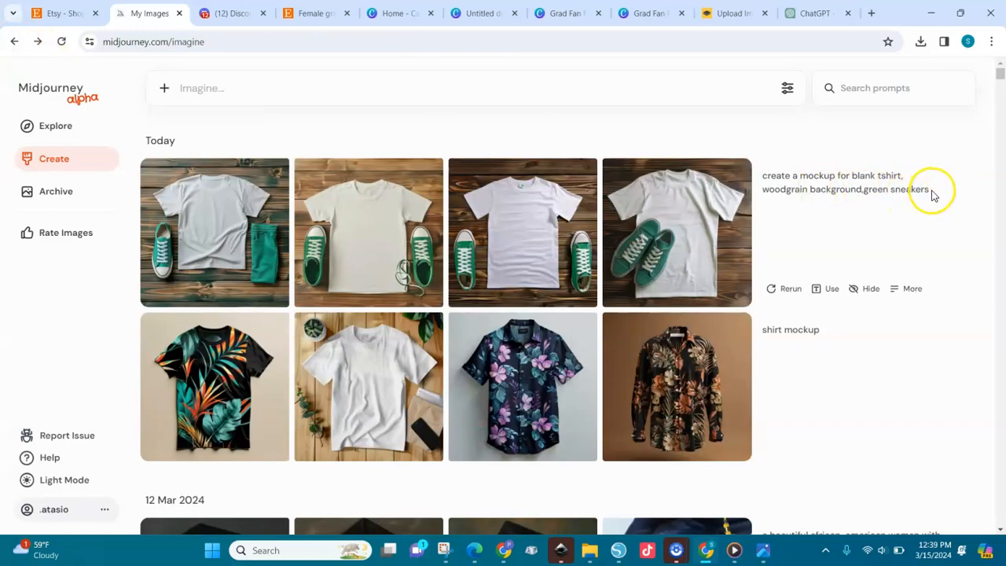
left_click_drag(926, 194, 766, 182)
key("ctrl+c")
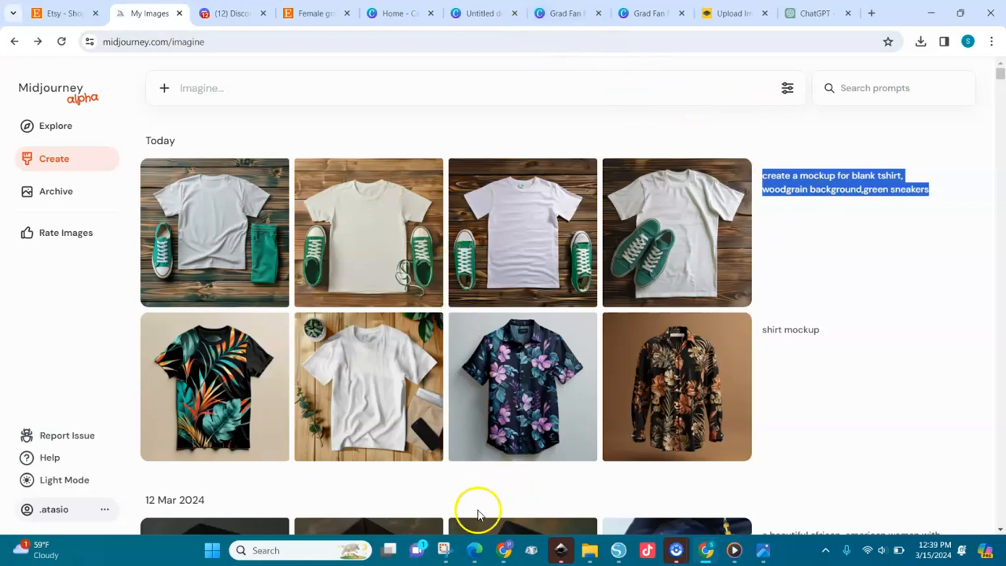
Switch to Copilot Designer and generate images from the copied prompt "create a mockup for blank tshirt, woodgrain background,green sneakers"
left_click(476, 550)
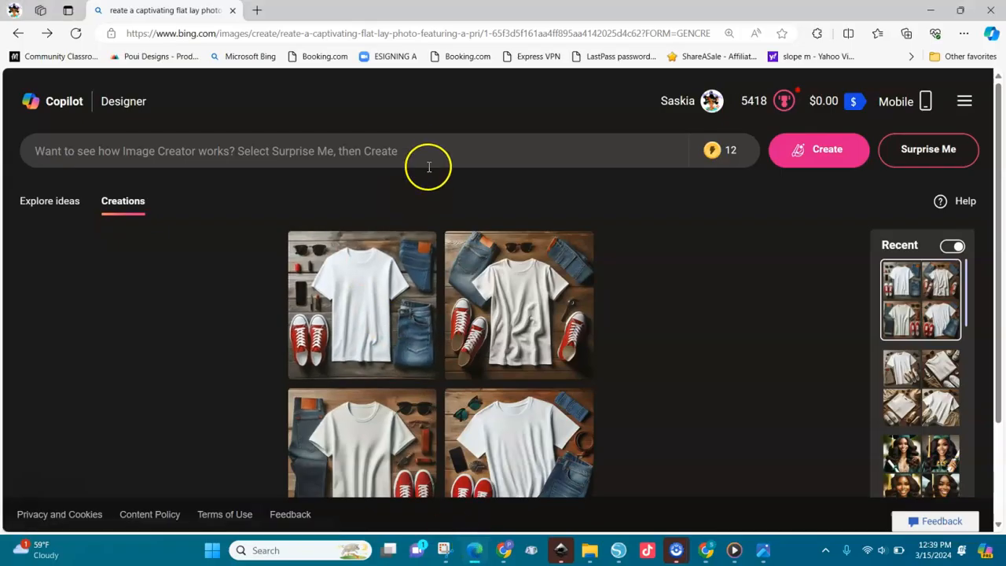
key("ctrl+v")
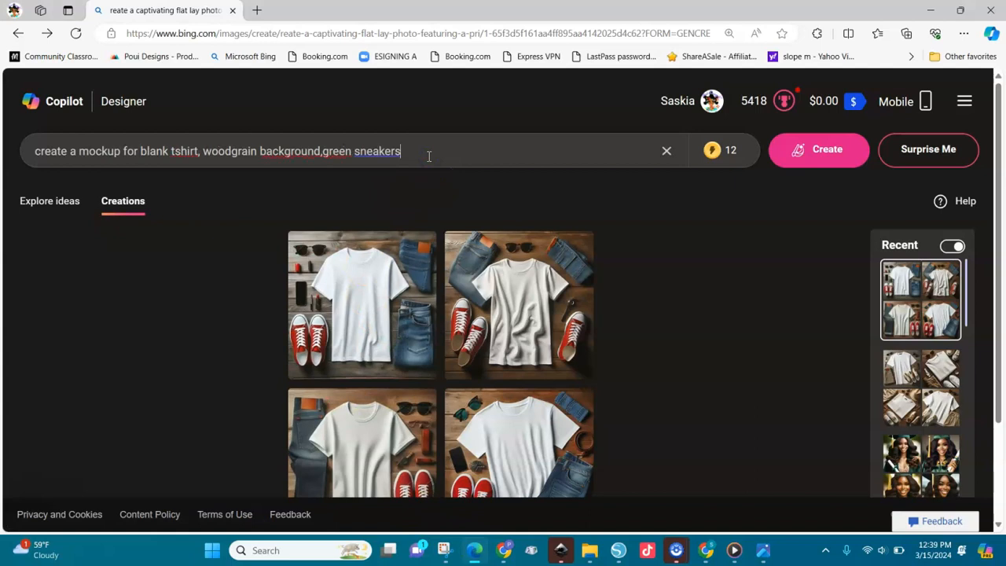
left_click(795, 157)
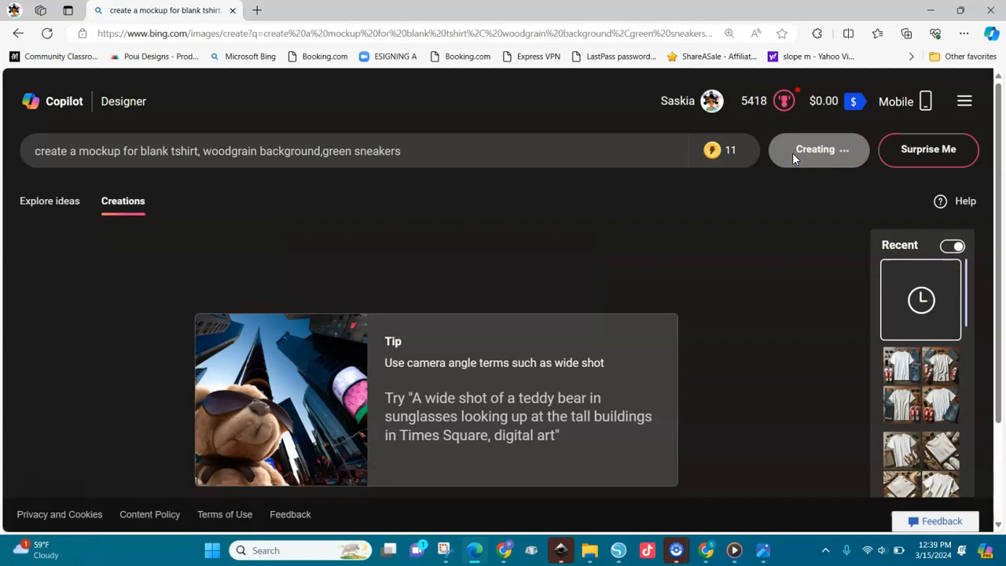
Examine the generated blank T-shirt and green sneakers mockups at large size and return to the results
left_click(589, 306)
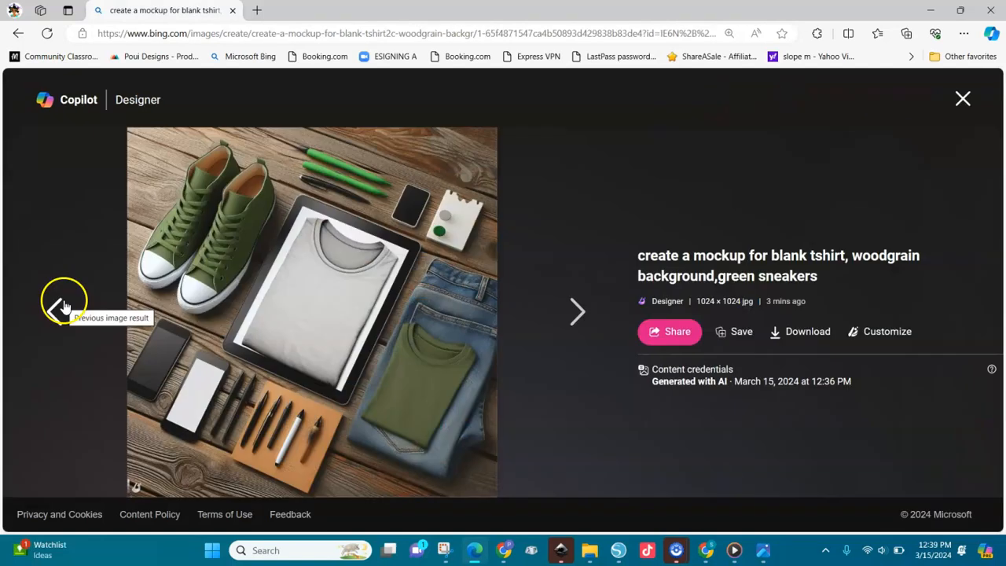
left_click(63, 306)
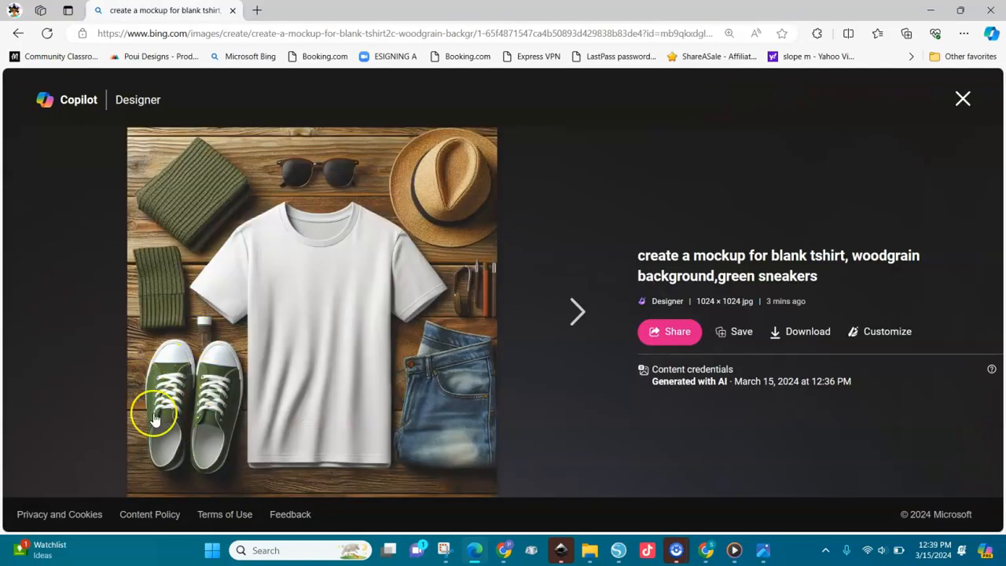
left_click(568, 312)
left_click(567, 313)
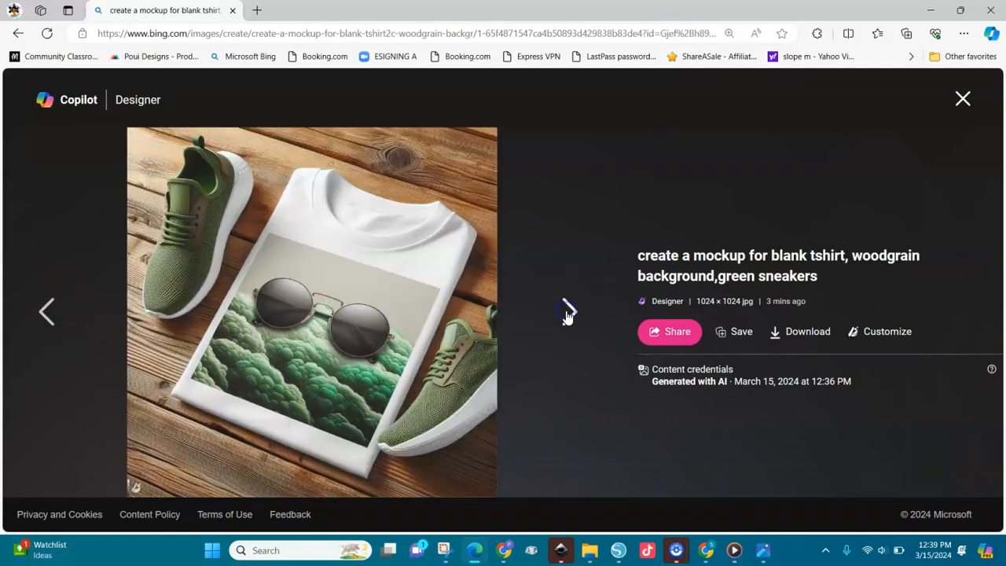
left_click(960, 100)
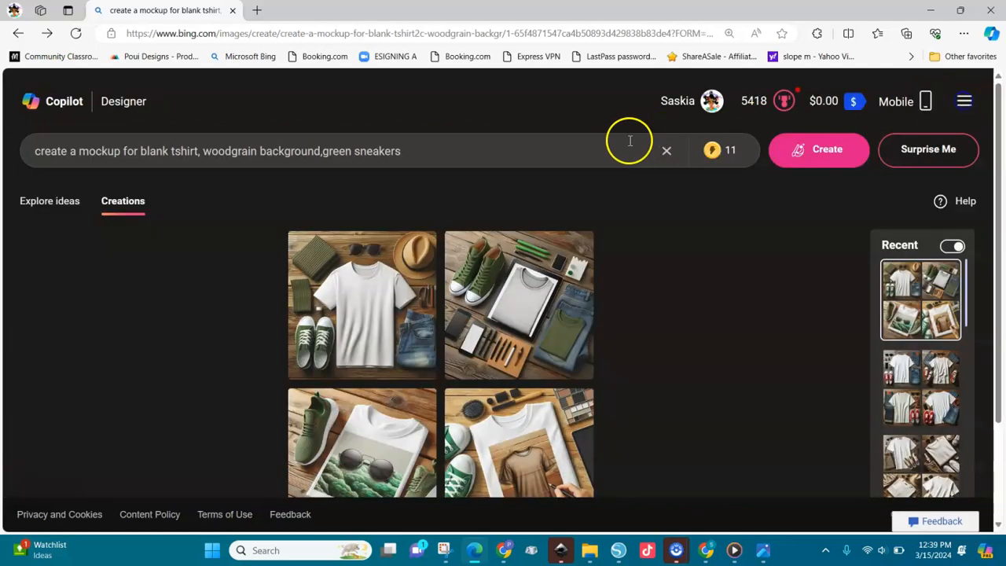
Append ", realistic,dslr" to the prompt, generate new images and open the first one, with the white T-shirt, cameras and green sneakers
left_click(486, 157)
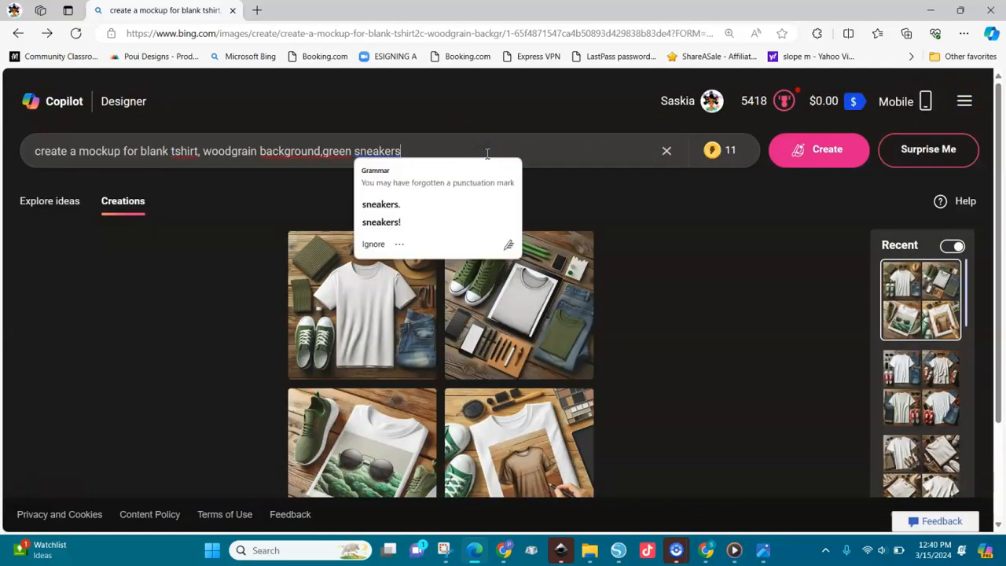
type(", reali")
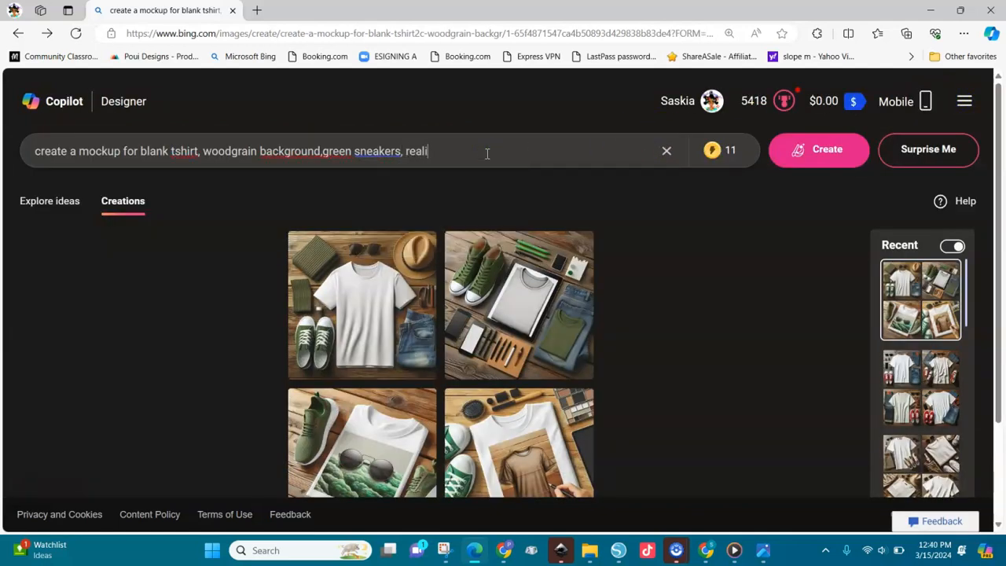
type("lr")
left_click(817, 158)
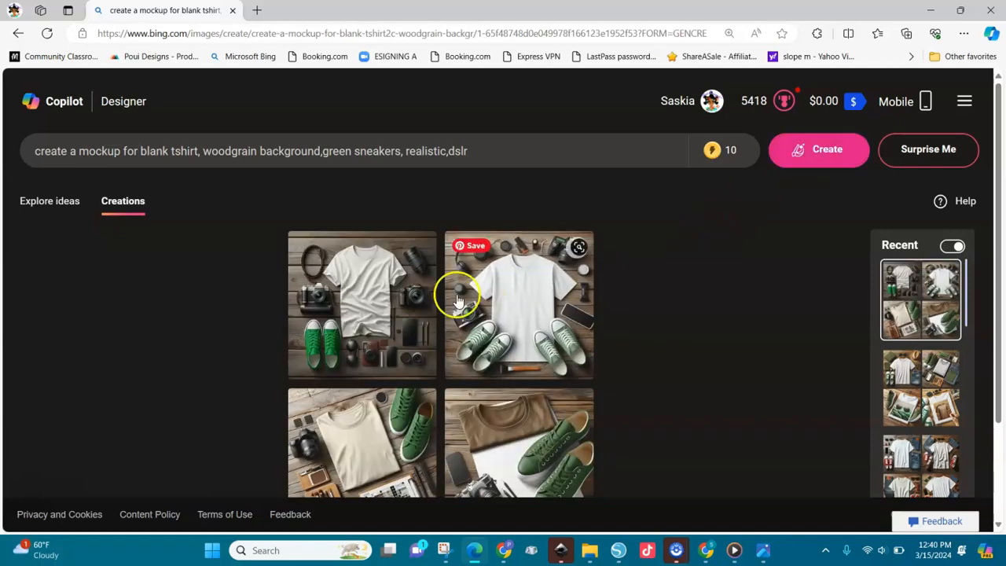
left_click(351, 319)
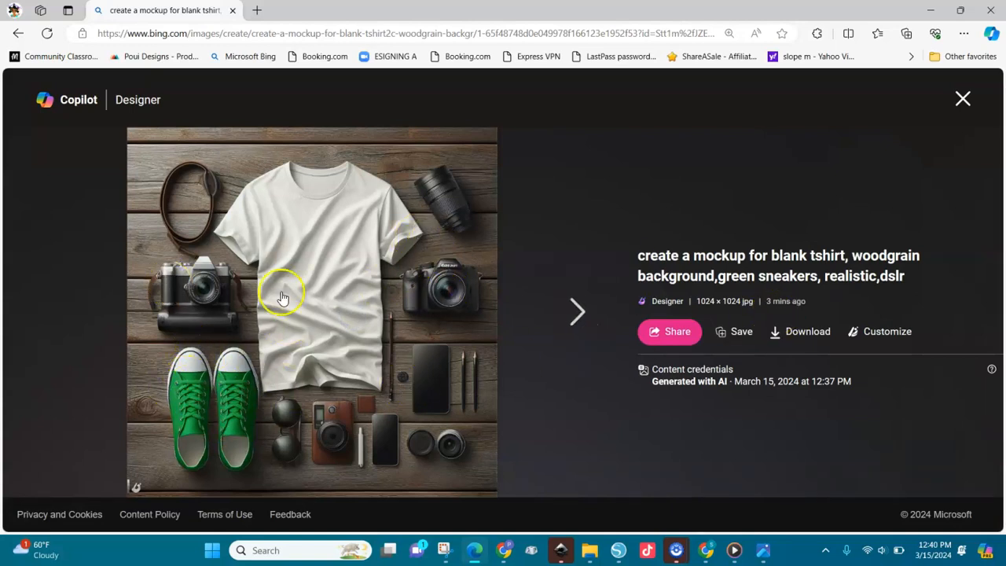
Examine the remaining three T-shirt and green sneakers mockups at large size and return to the results
left_click(506, 308)
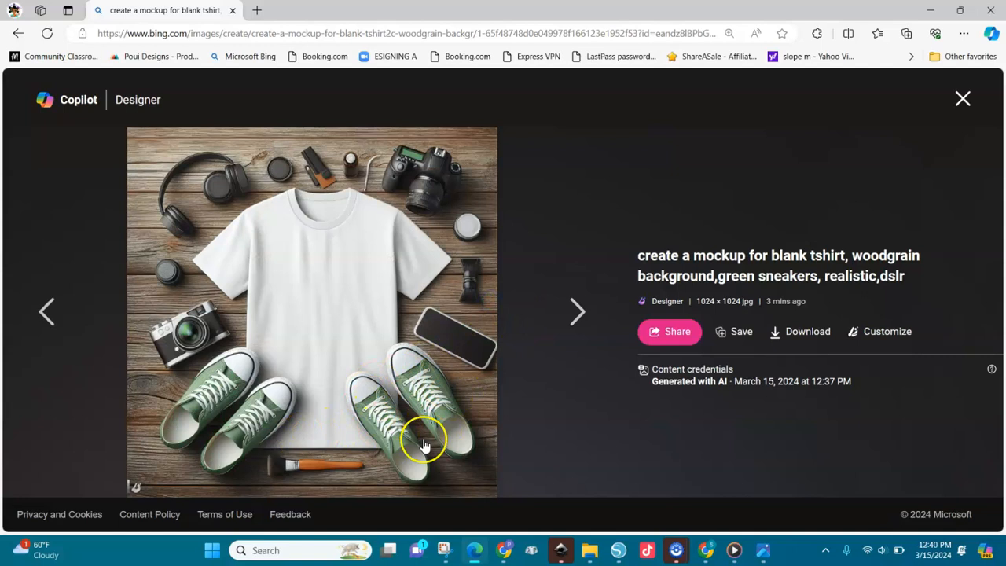
left_click(573, 312)
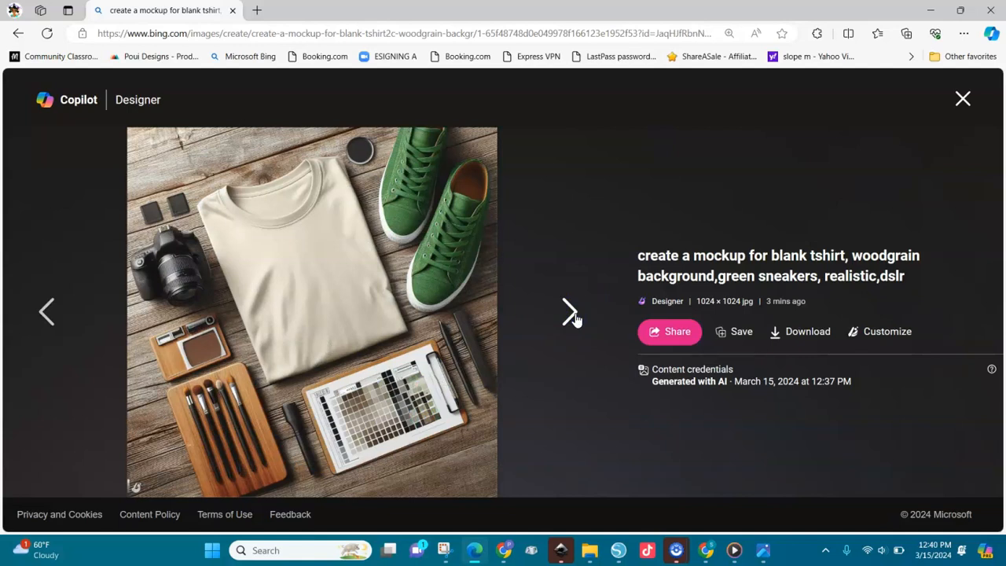
left_click(573, 314)
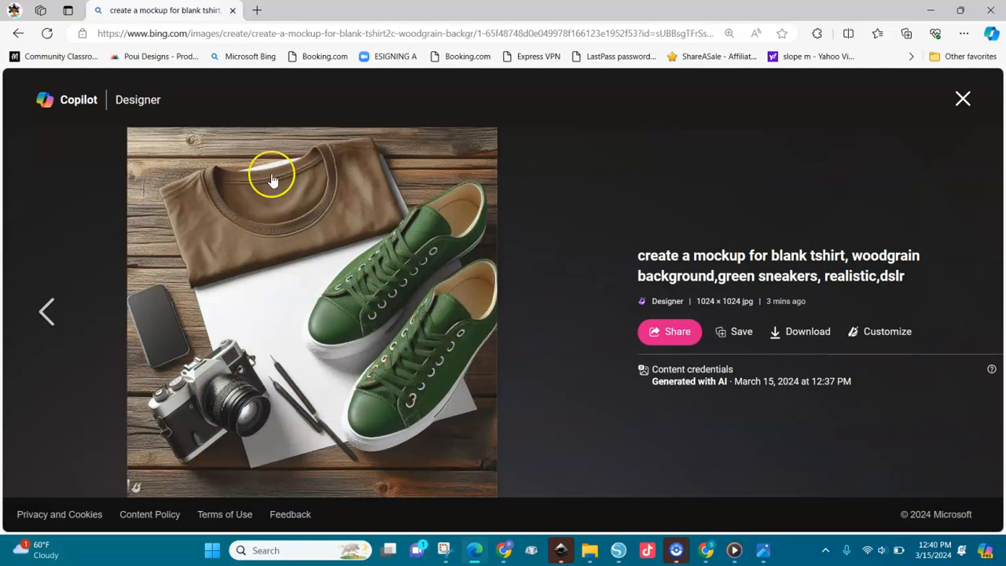
left_click(963, 99)
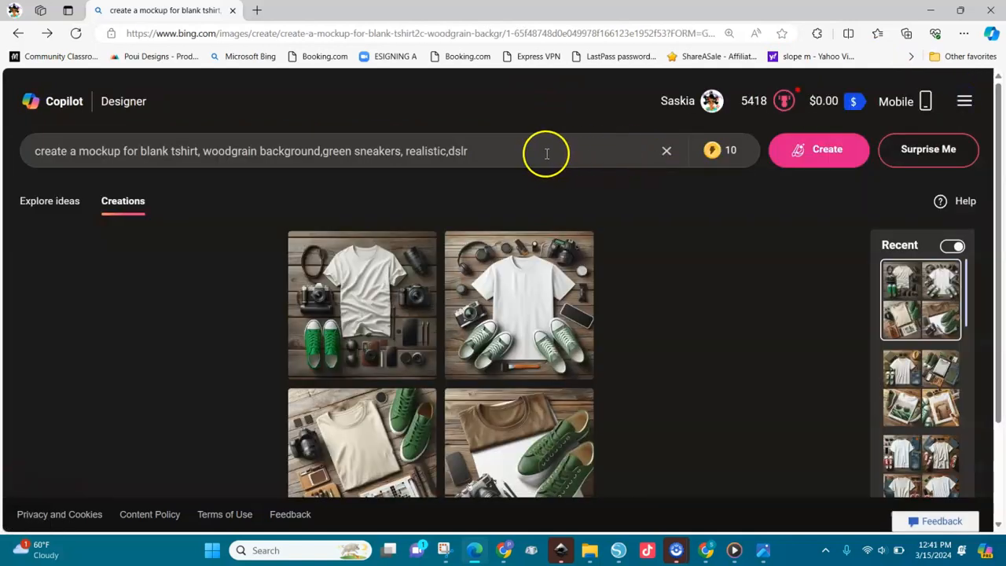
Replace the prompt with "mockup of blue sneakers, top view,realistic" and generate the images
left_click_drag(543, 151, 36, 150)
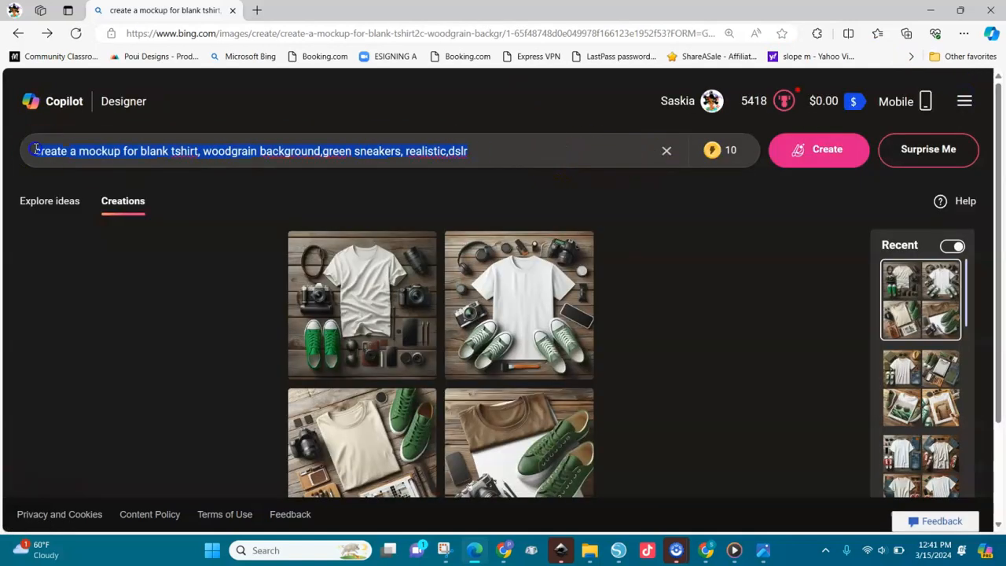
key("BackSpace")
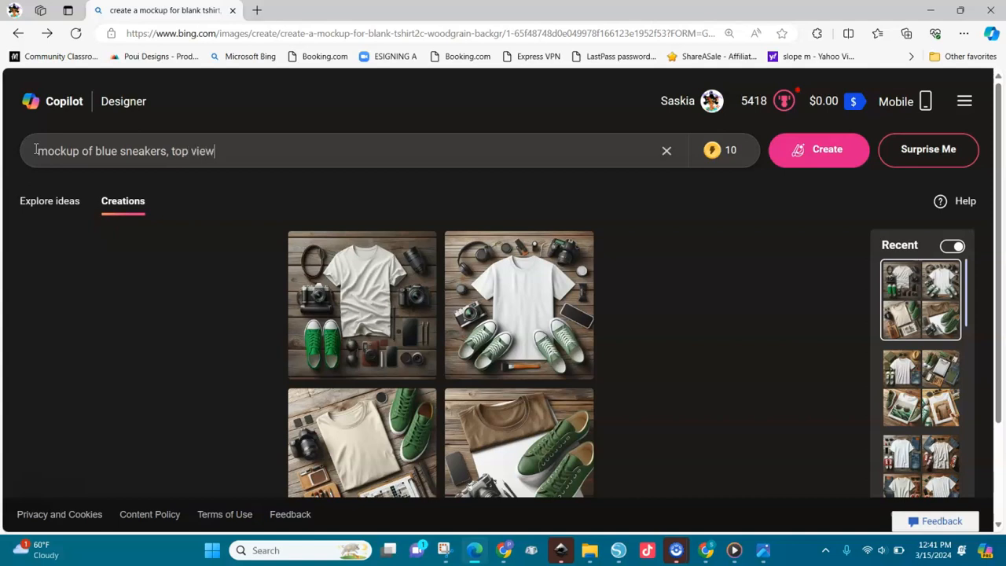
type("realistic")
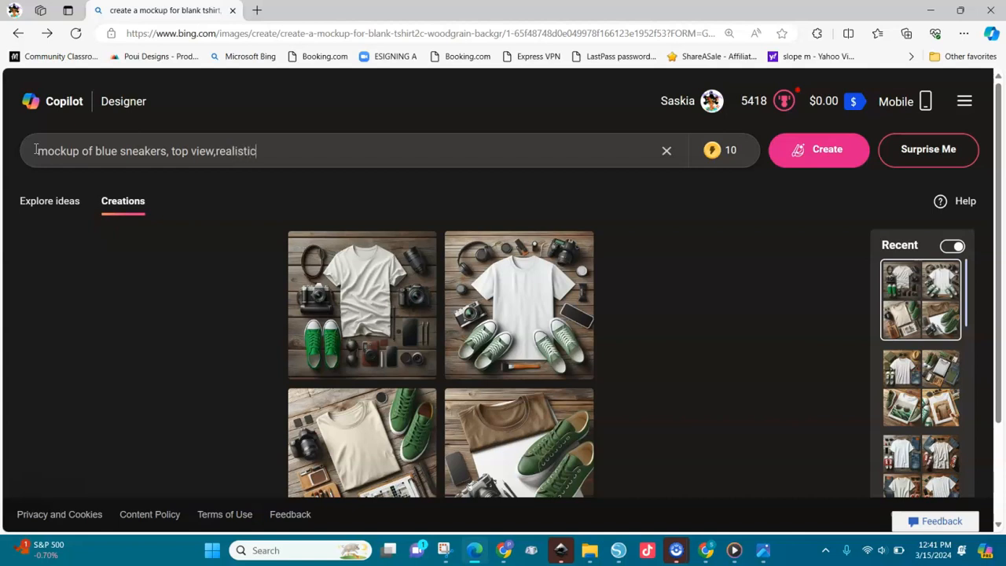
left_click(803, 161)
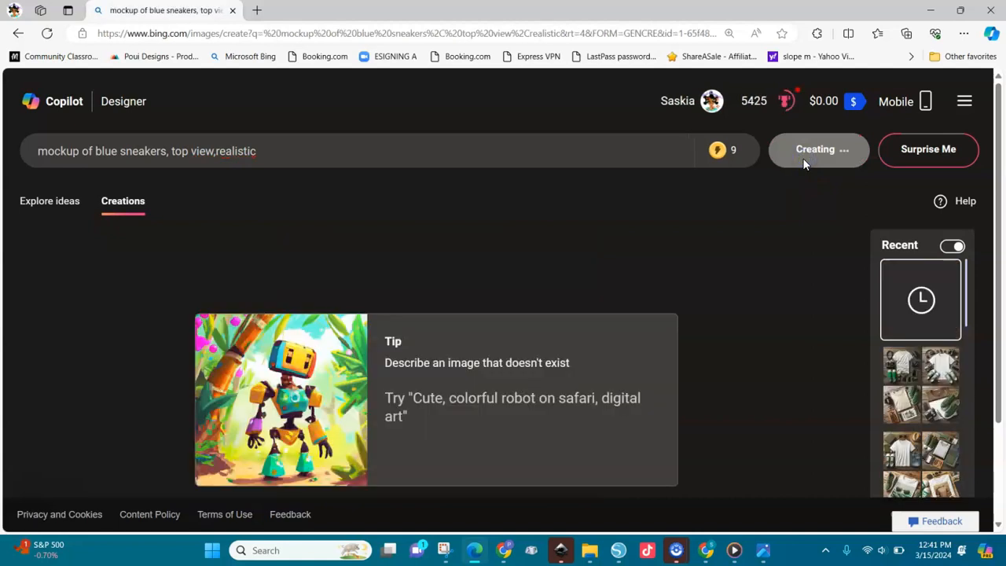
Open the first generated image, the blue lace-up sneakers with white toe caps, and copy the image
left_click(369, 332)
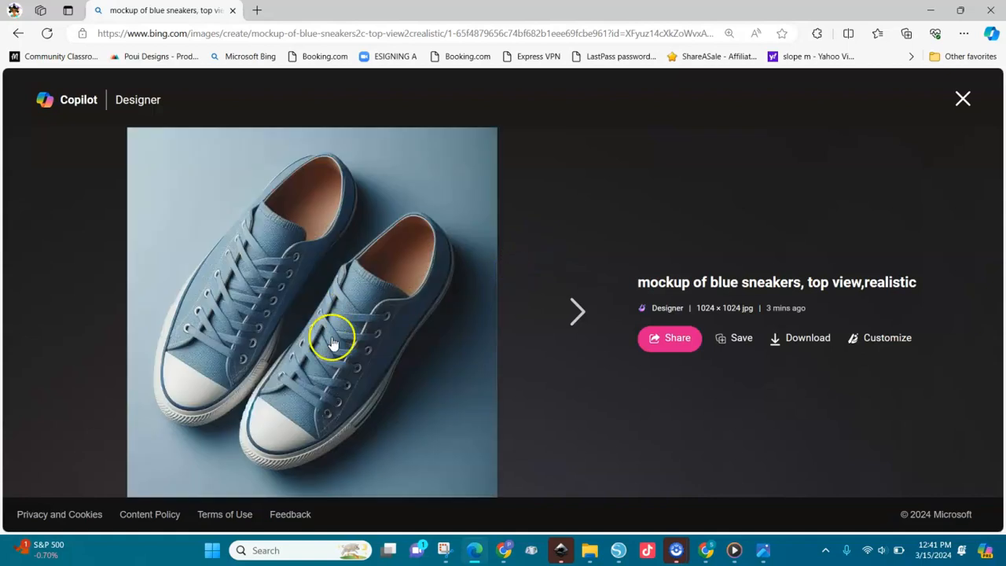
left_click(964, 101)
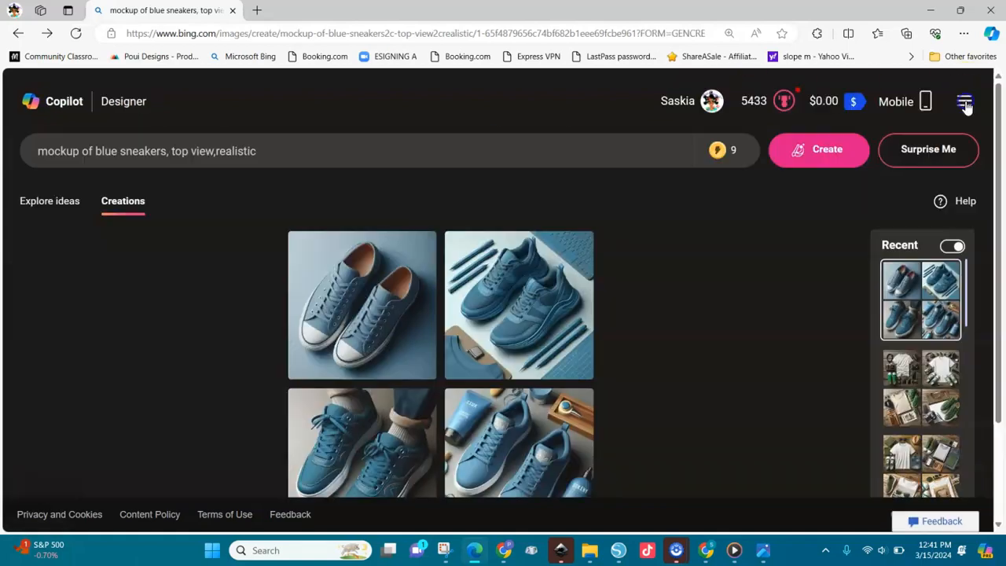
left_click(370, 289)
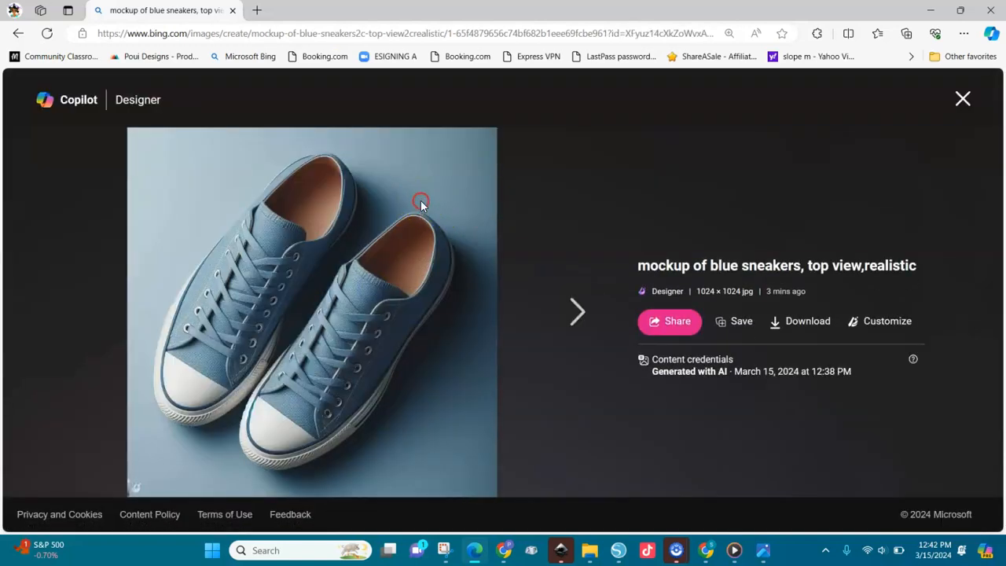
right_click(421, 203)
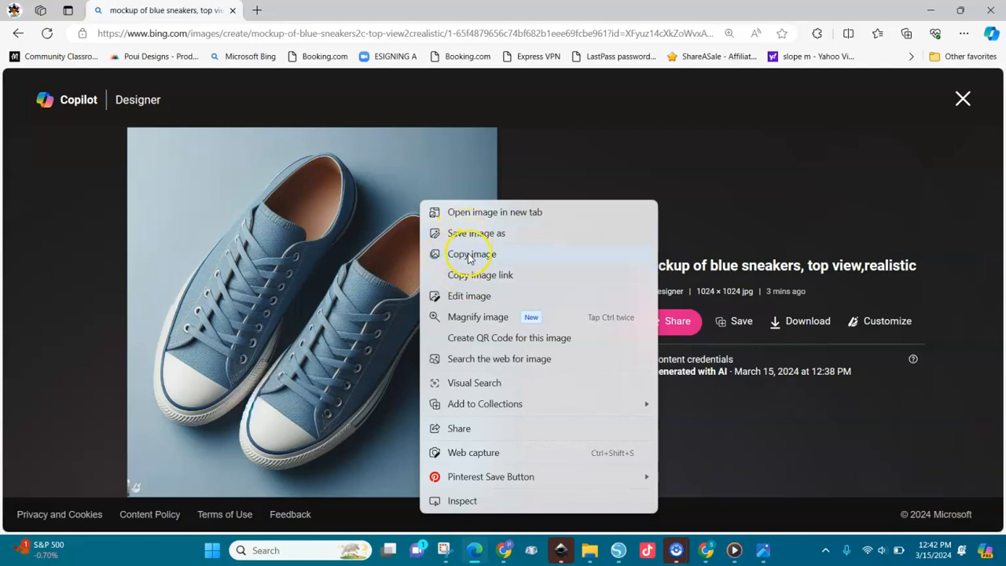
left_click(472, 254)
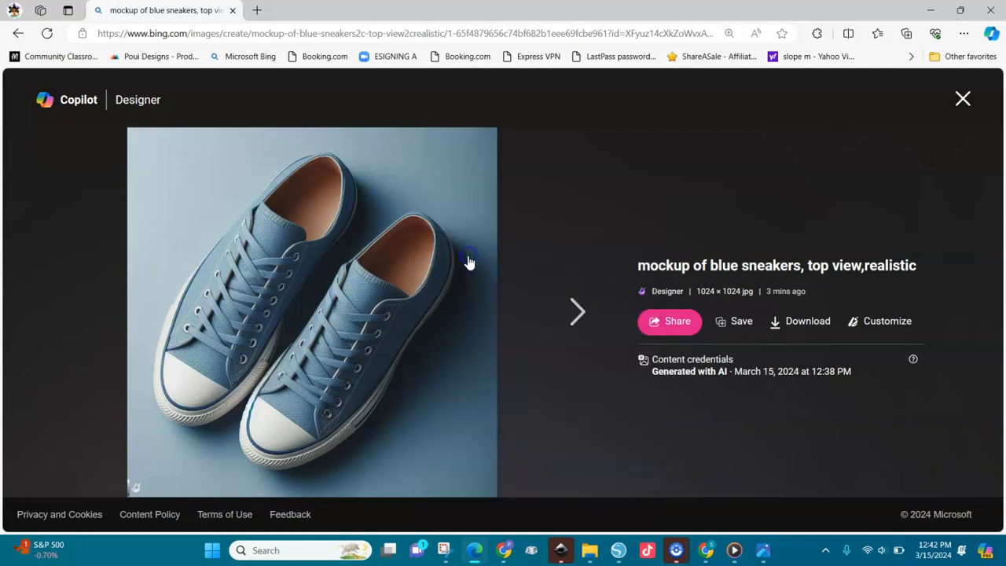
Switch to remove.bg, paste the copied blue sneakers image to remove its background, and download the cutout at 500 × 500 px
left_click(706, 550)
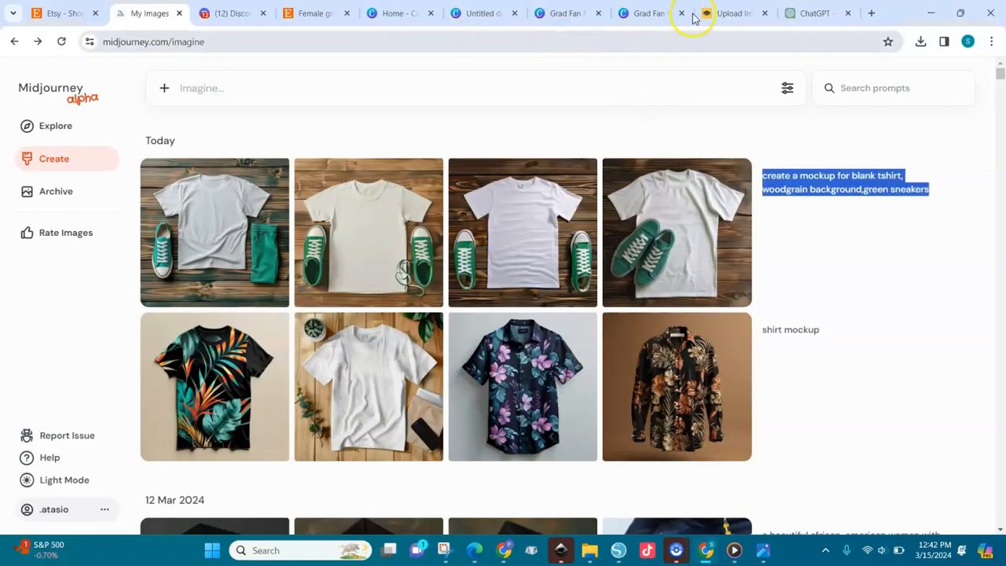
left_click(729, 14)
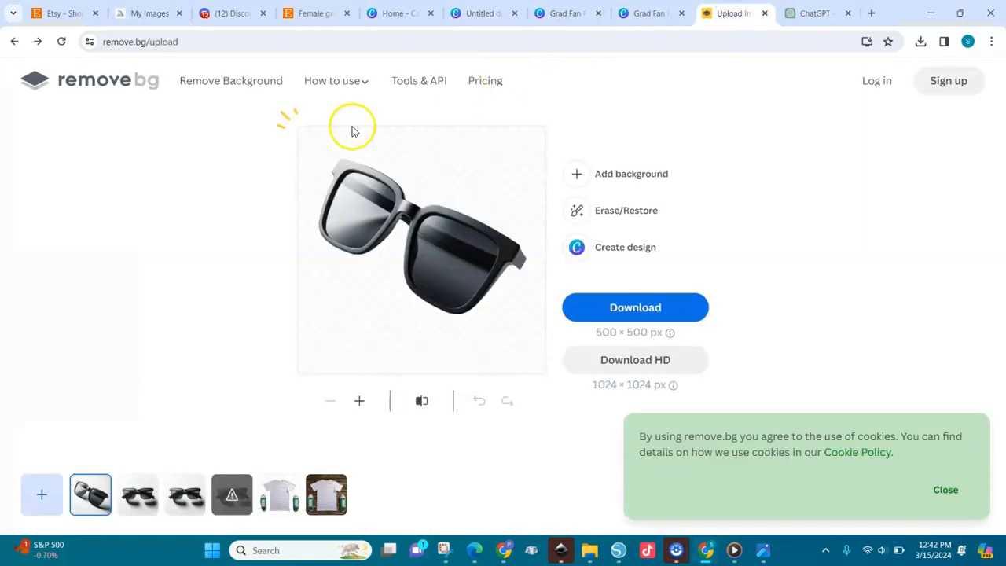
key("ctrl+v")
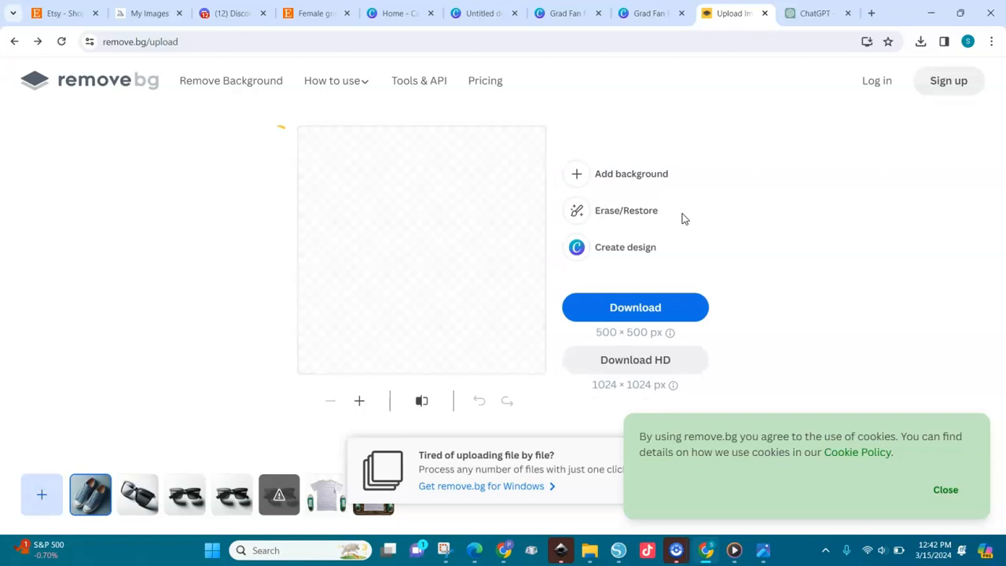
left_click(98, 490)
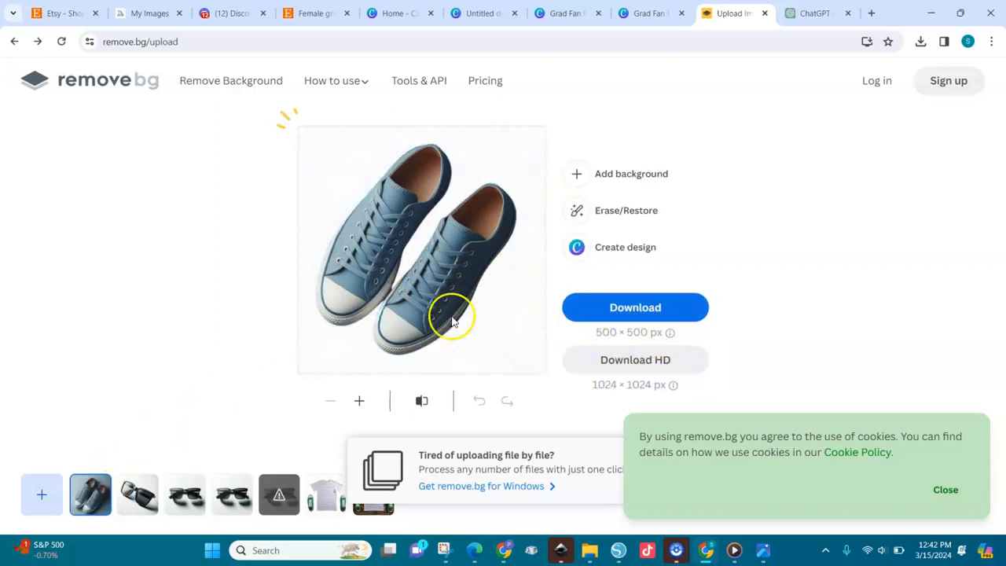
left_click(642, 312)
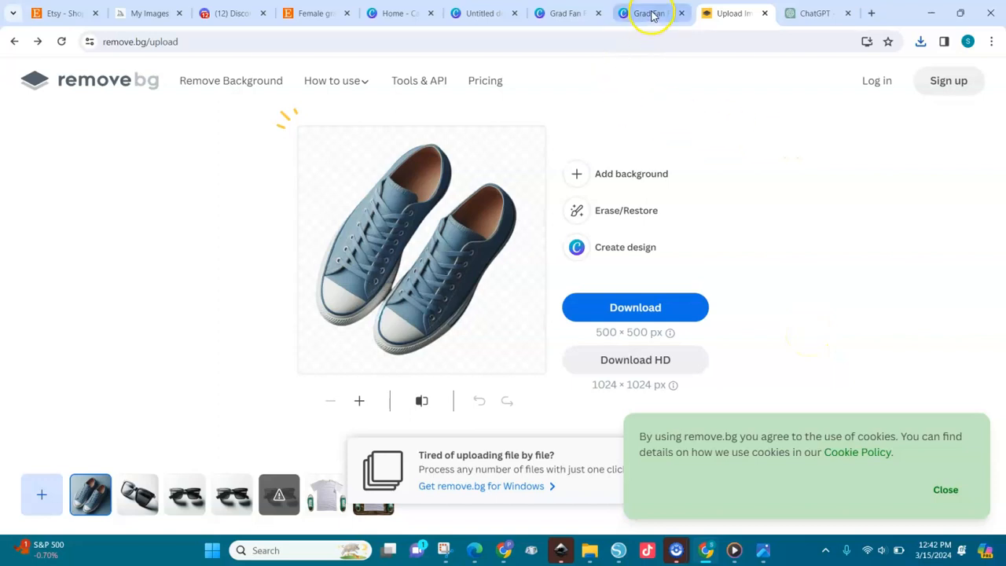
Switch to the untitled 8.5 × 11 in Canva design and detach it into its own browser window
left_click_drag(474, 11, 730, 184)
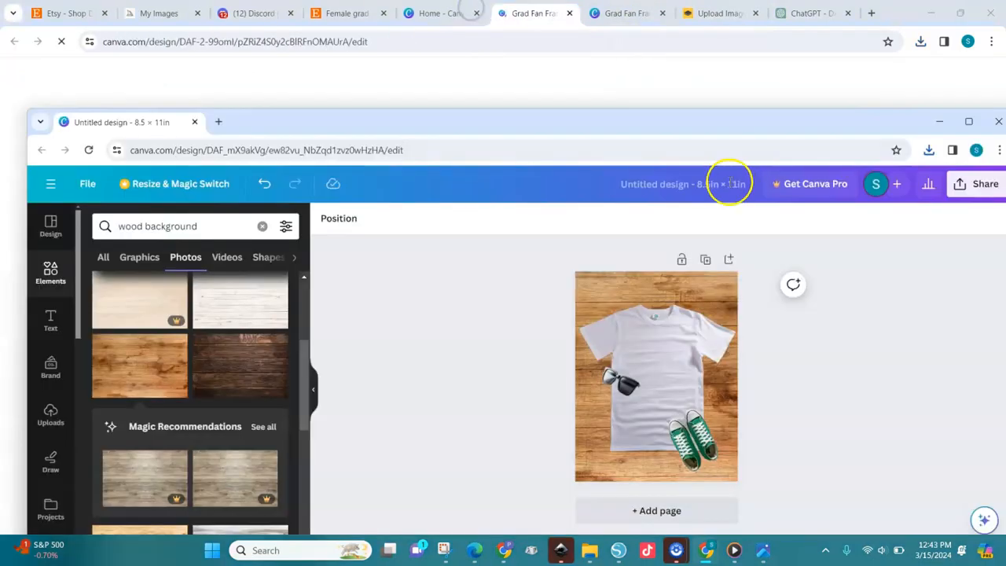